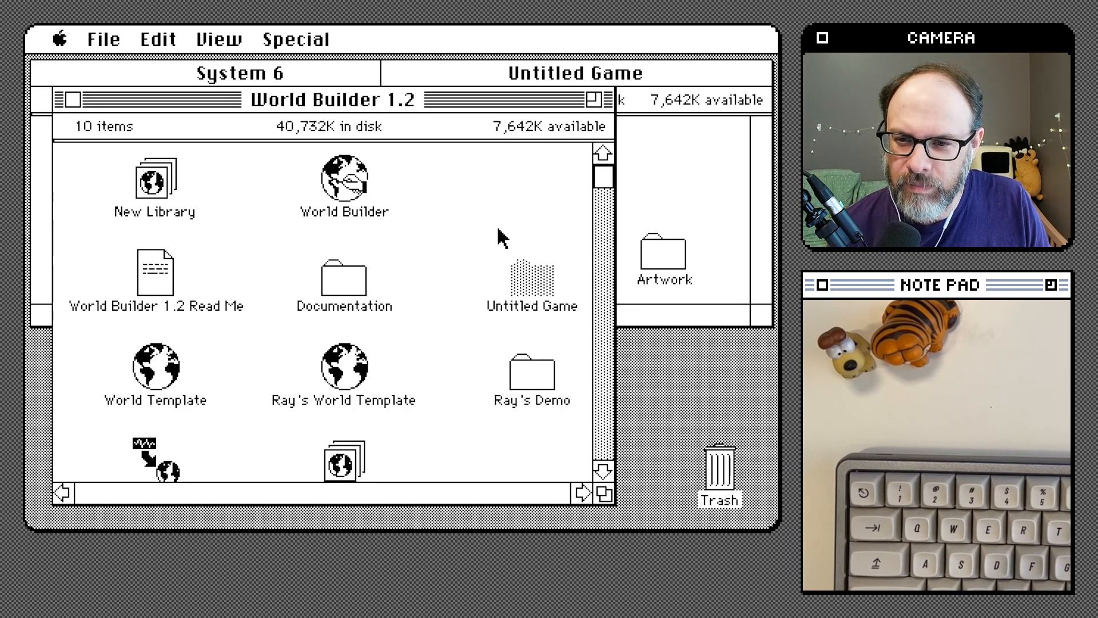
# Launch World Builder and open the Untitled Game file from the Untitled Game folder.
pyautogui.doubleClick(345, 181)
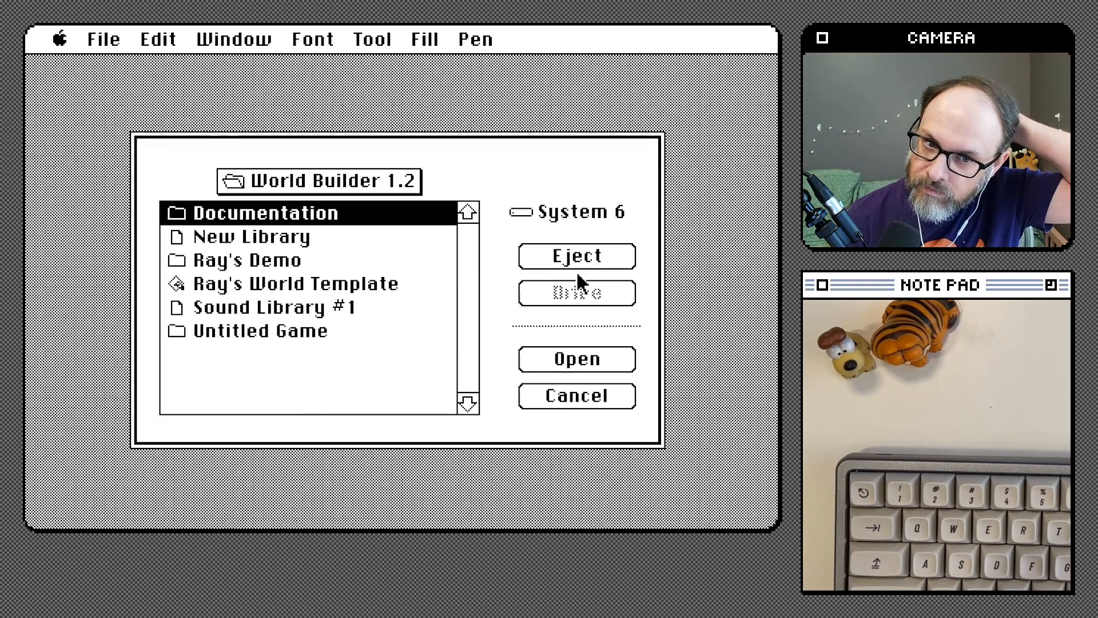
pyautogui.doubleClick(298, 327)
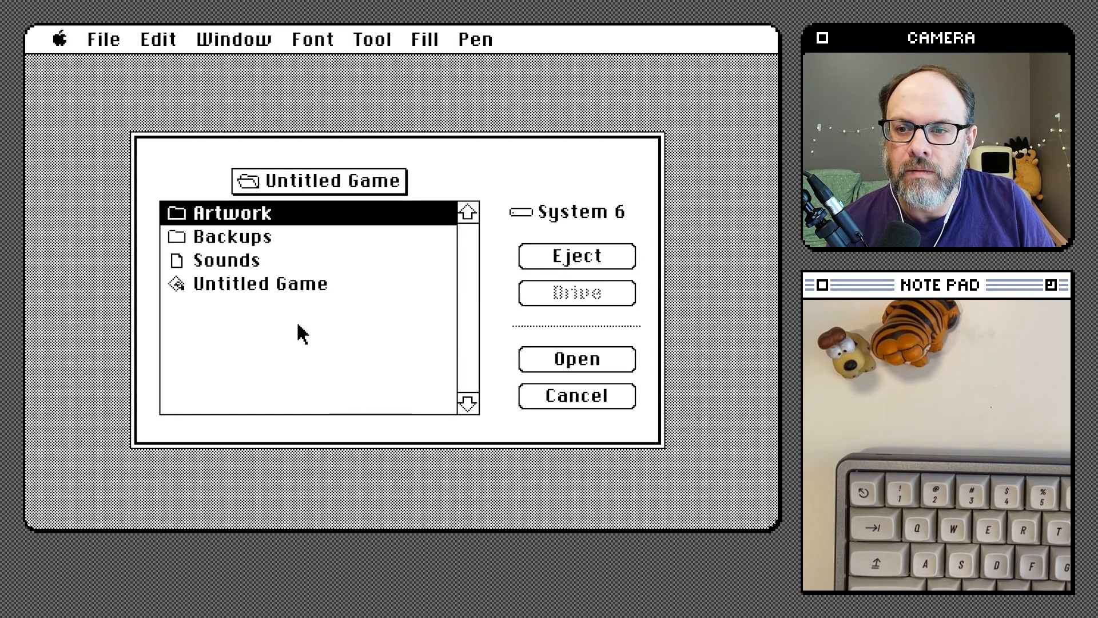
pyautogui.doubleClick(310, 283)
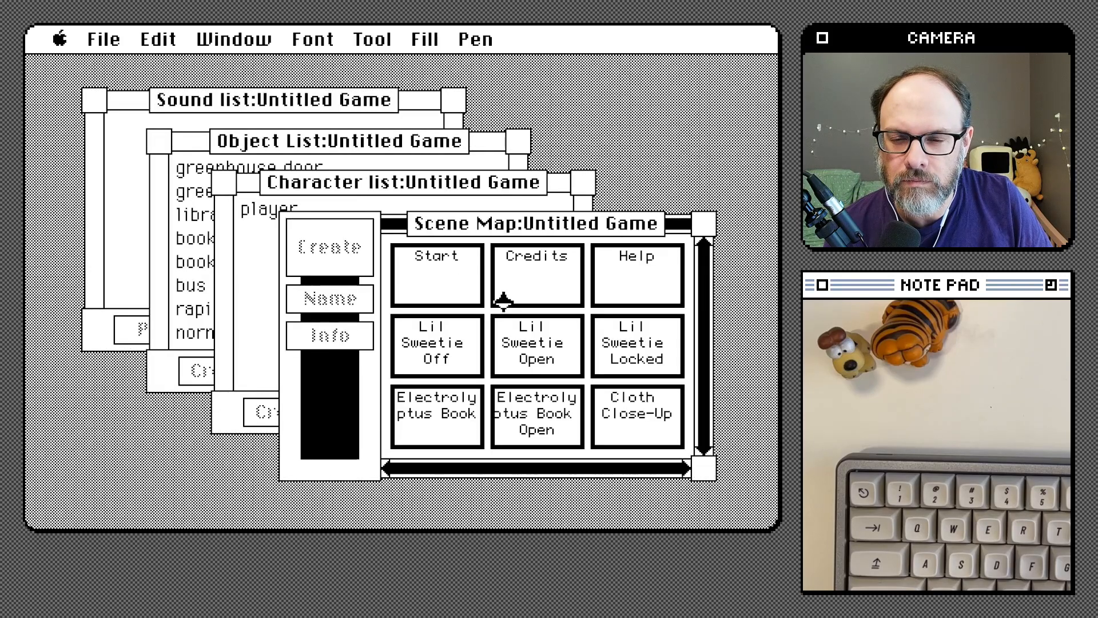
# Find the Flower Pot scene in the scene map and open its scene code.
pyautogui.click(704, 445)
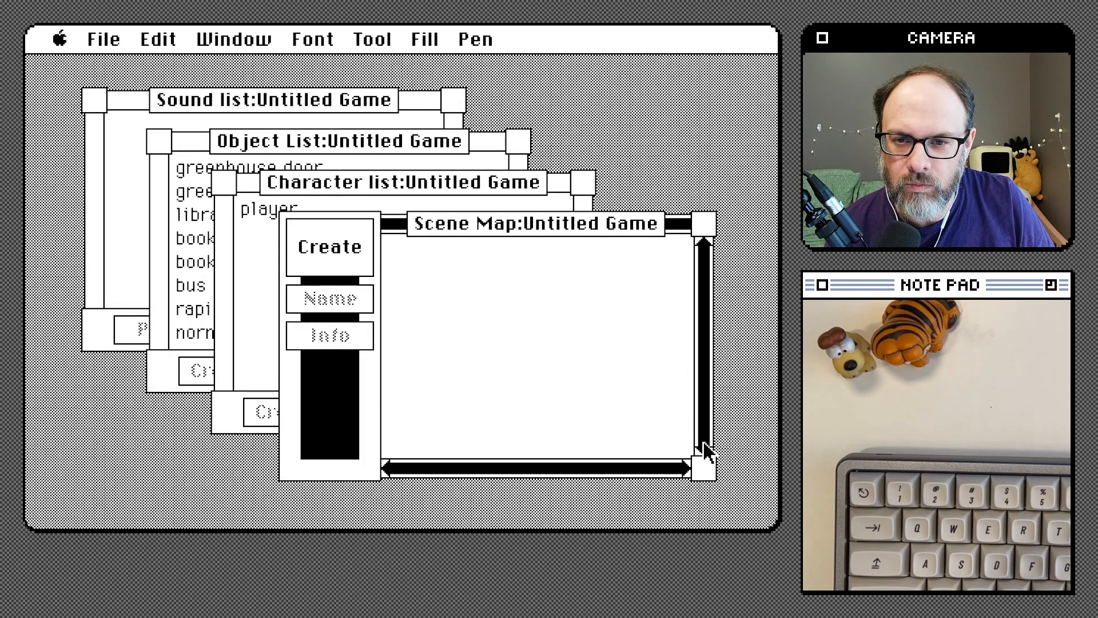
pyautogui.hotkey('ctrl', 's')
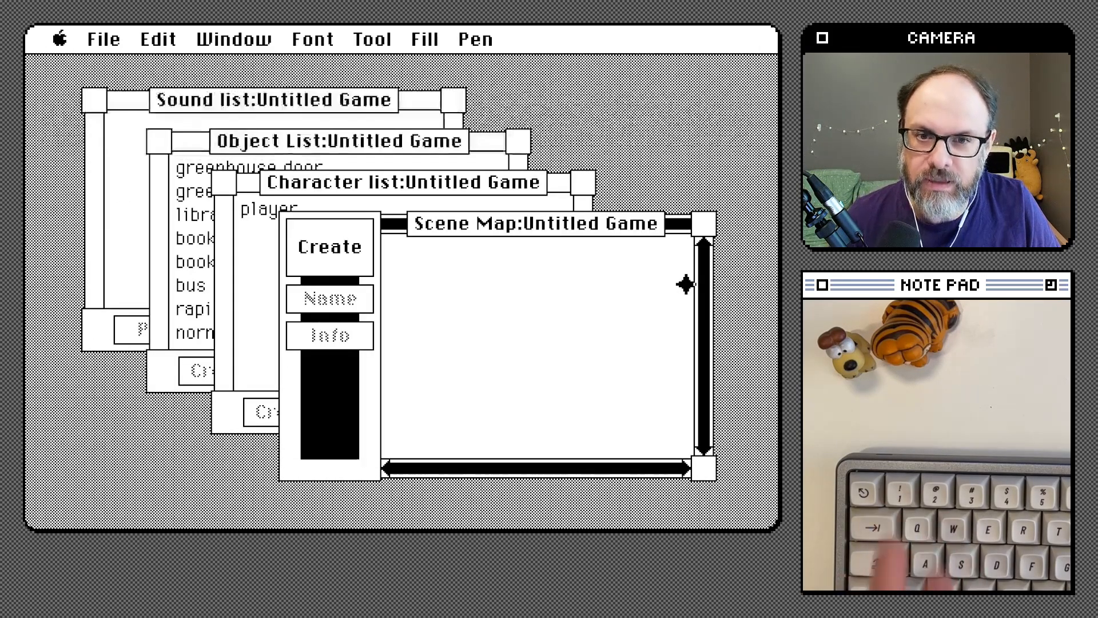
pyautogui.click(704, 244)
pyautogui.click(704, 246)
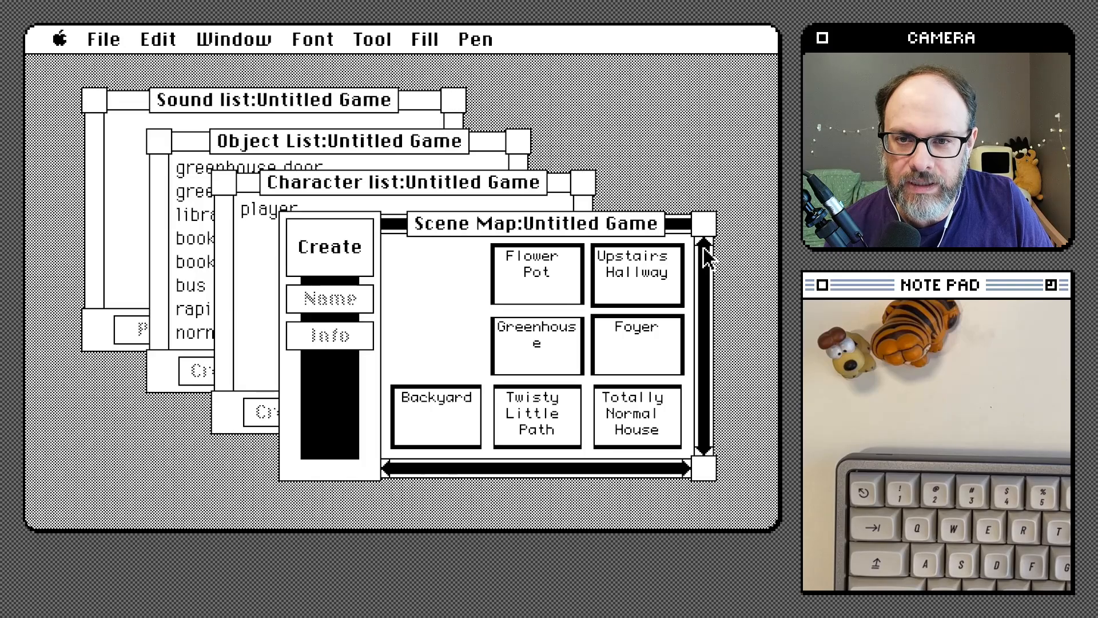
pyautogui.click(569, 262)
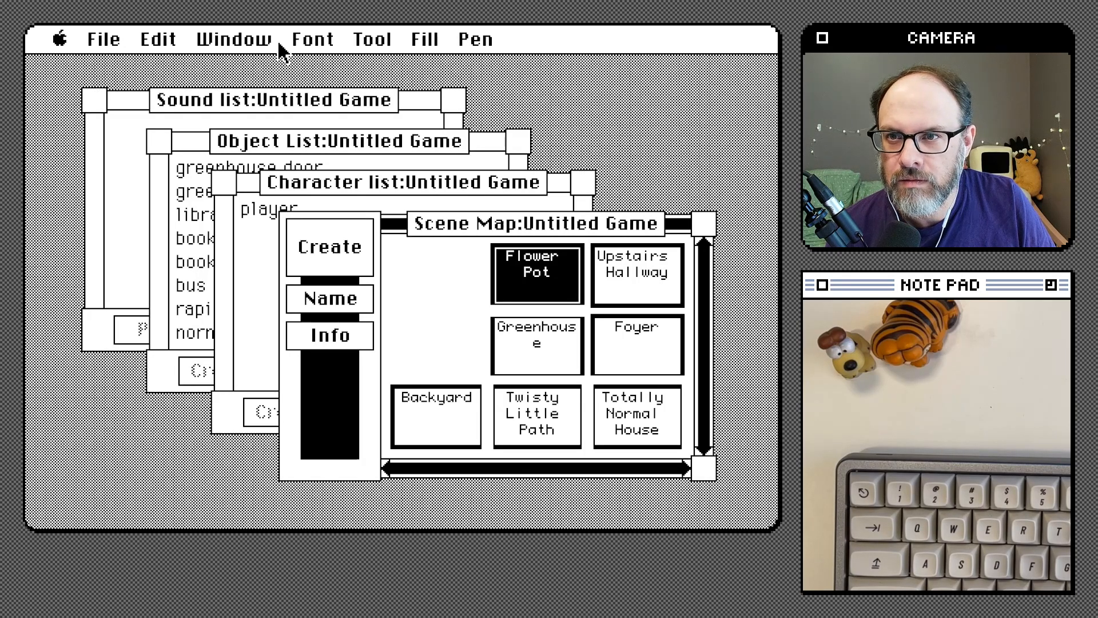
pyautogui.moveTo(282, 51); pyautogui.dragTo(269, 137)
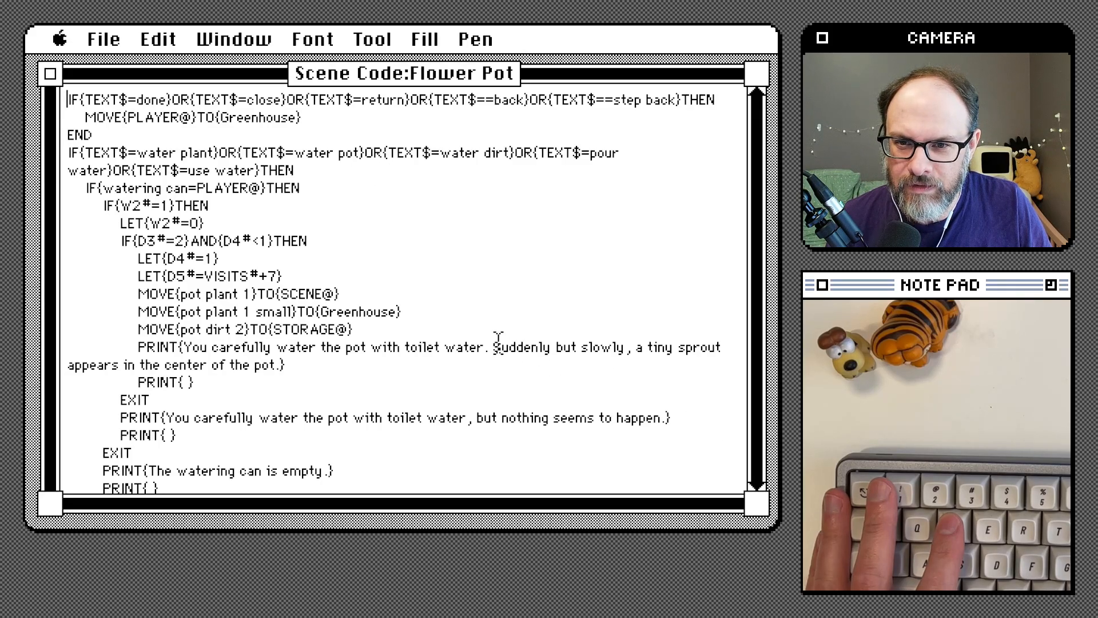
# Replace the sprout sentence in the watering message with "A tiny sprout pops up from the dirt, then gently unfurls." and close the scene code.
pyautogui.moveTo(504, 344); pyautogui.dragTo(279, 373)
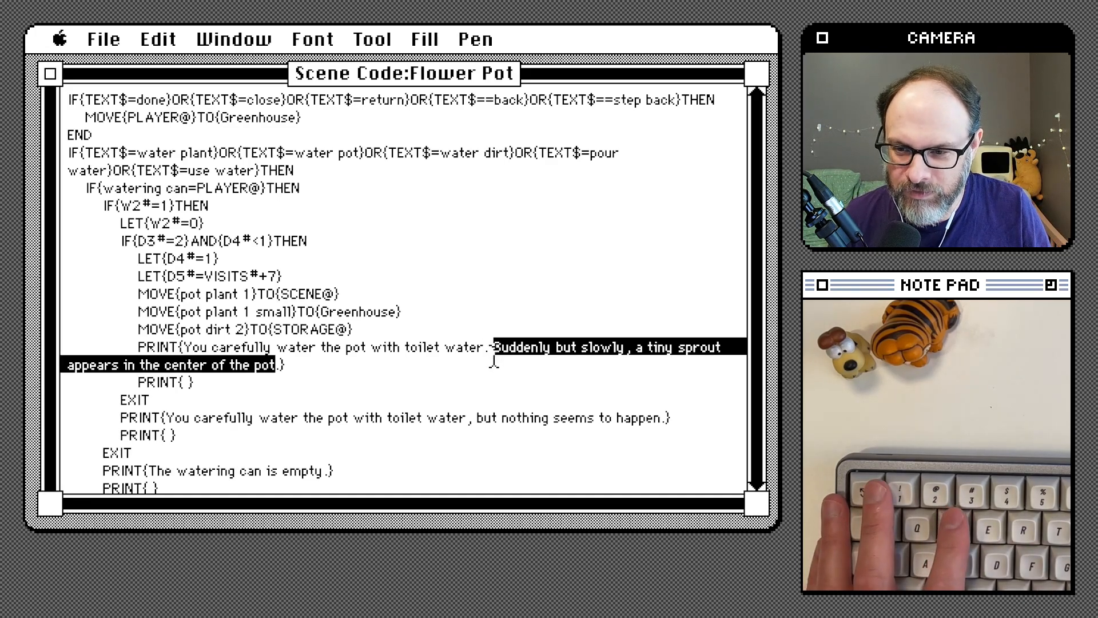
pyautogui.write('A tin')
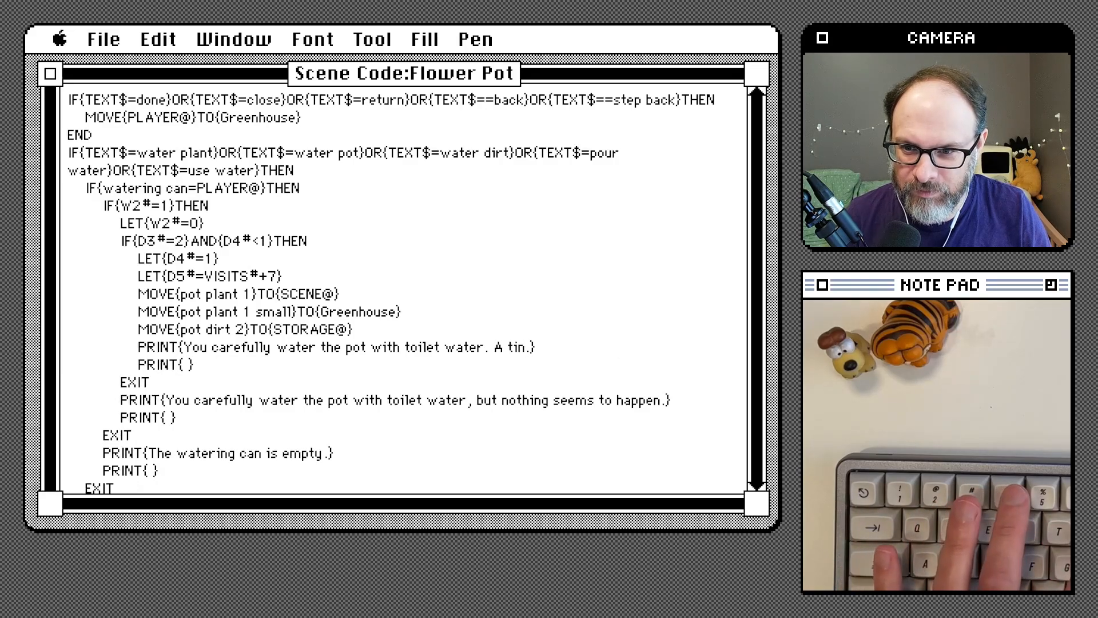
pyautogui.write('y ')
pyautogui.write('sprout')
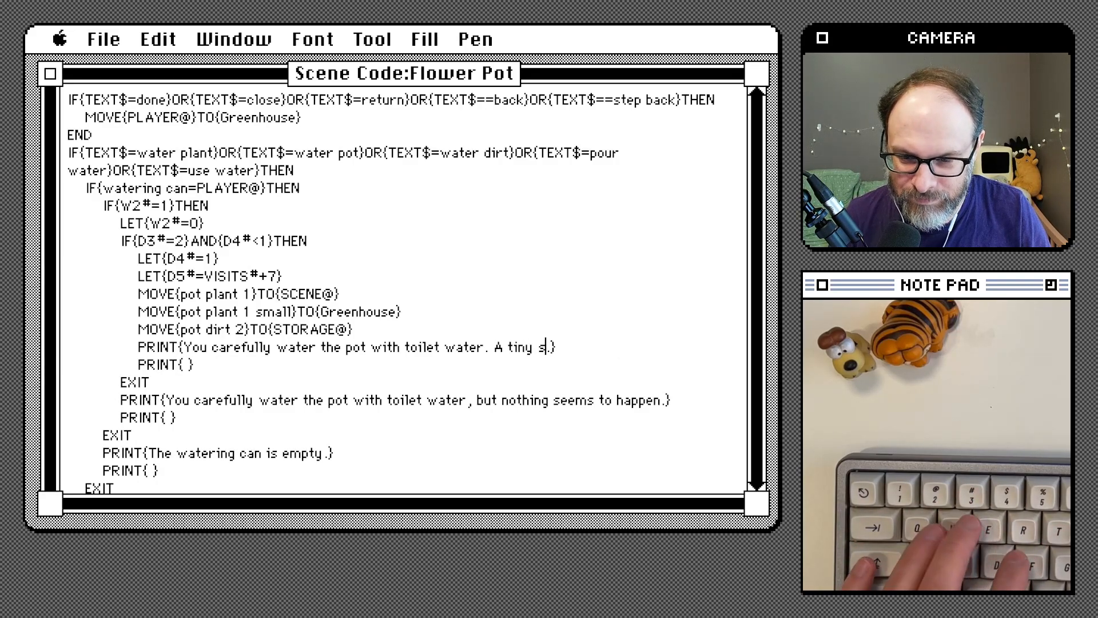
pyautogui.write(' pops up fro')
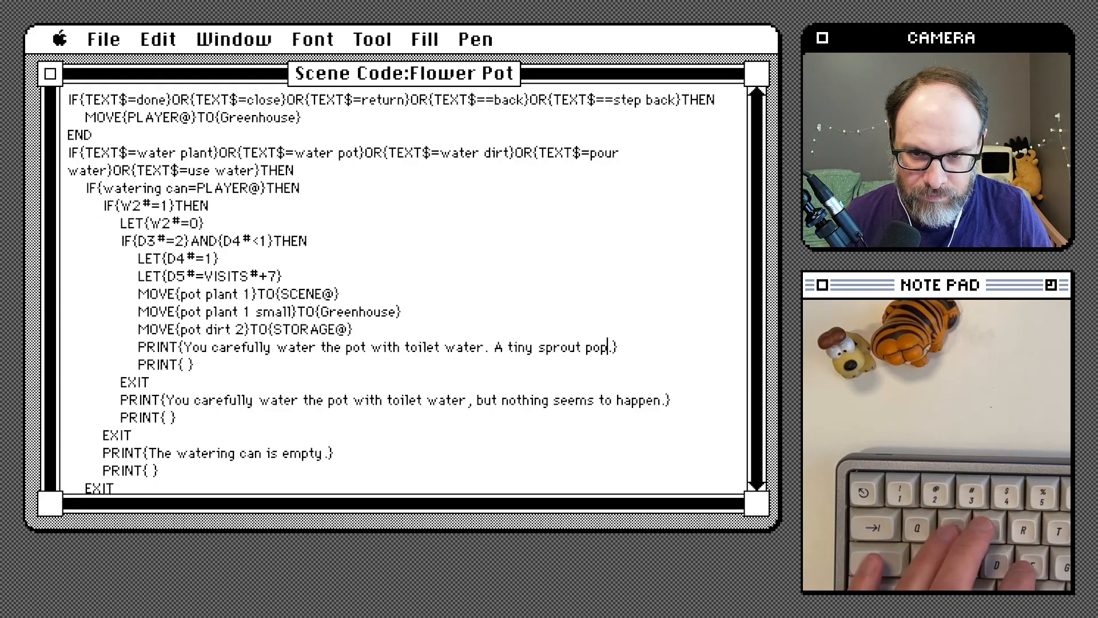
pyautogui.write('m the dirt, the')
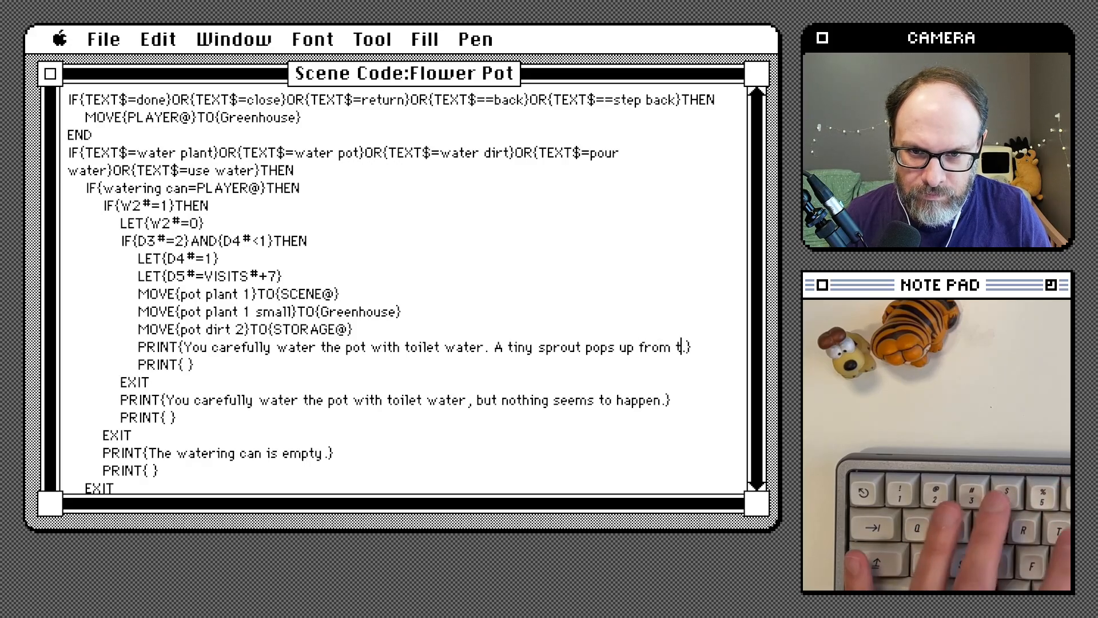
pyautogui.write('n gently un')
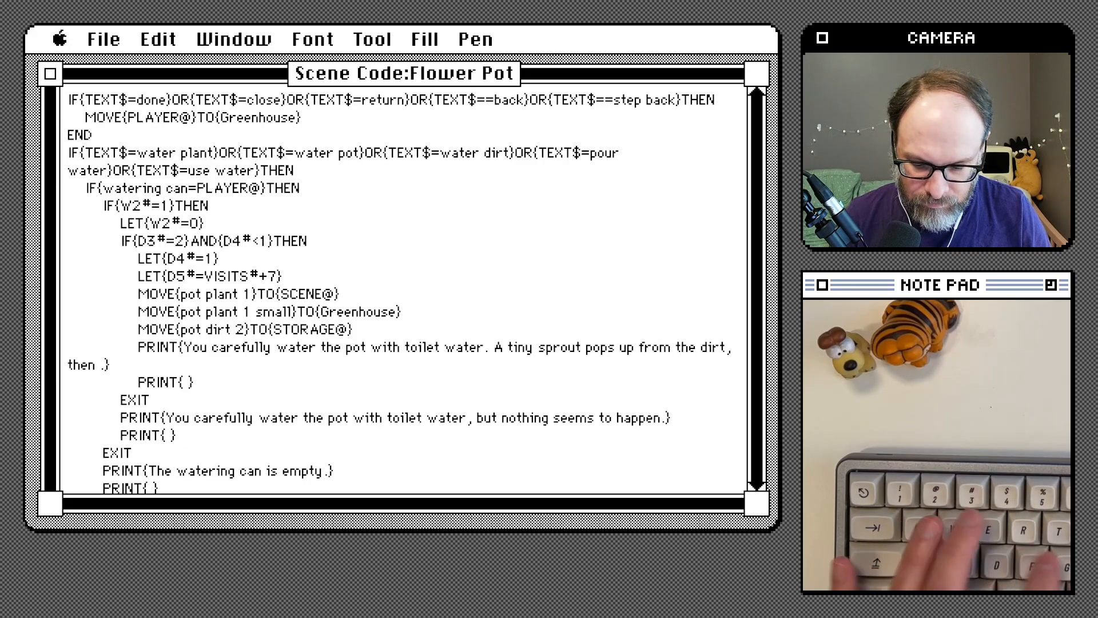
pyautogui.write('fur')
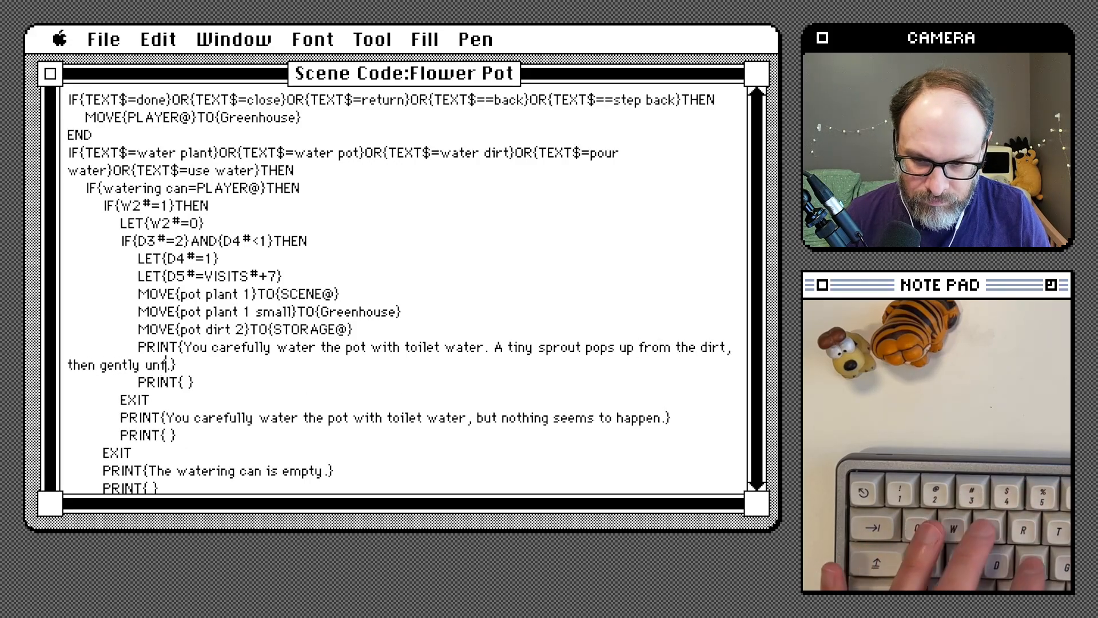
pyautogui.write('ms==ls')
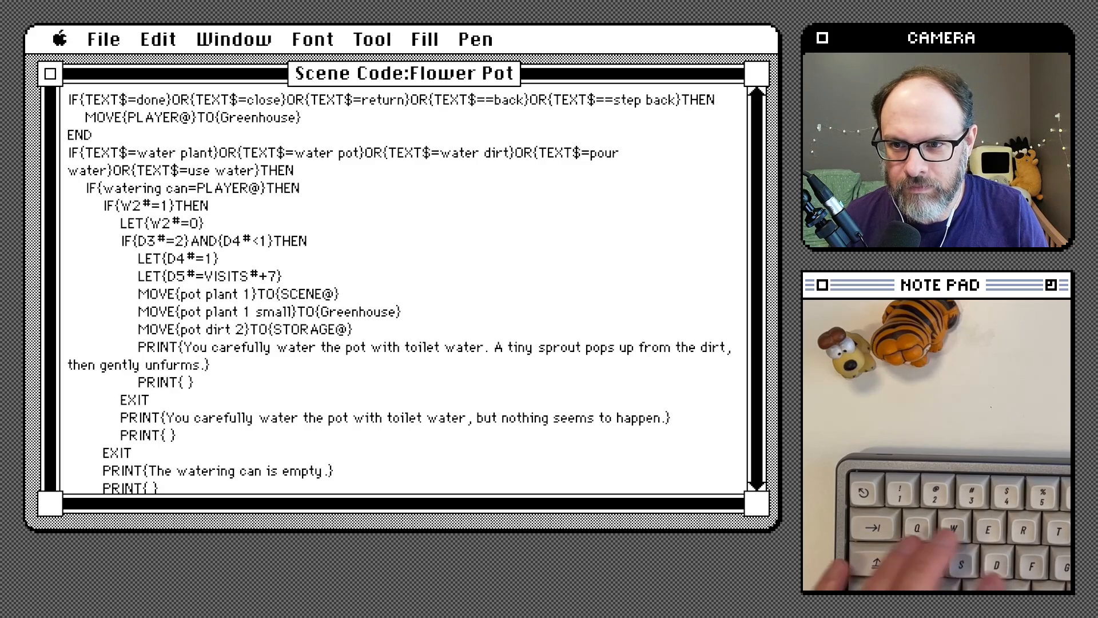
pyautogui.press('BackSpace')
pyautogui.press('BackSpace')
pyautogui.press('BackSpace')
pyautogui.press('BackSpace')
pyautogui.press('BackSpace')
pyautogui.press('BackSpace')
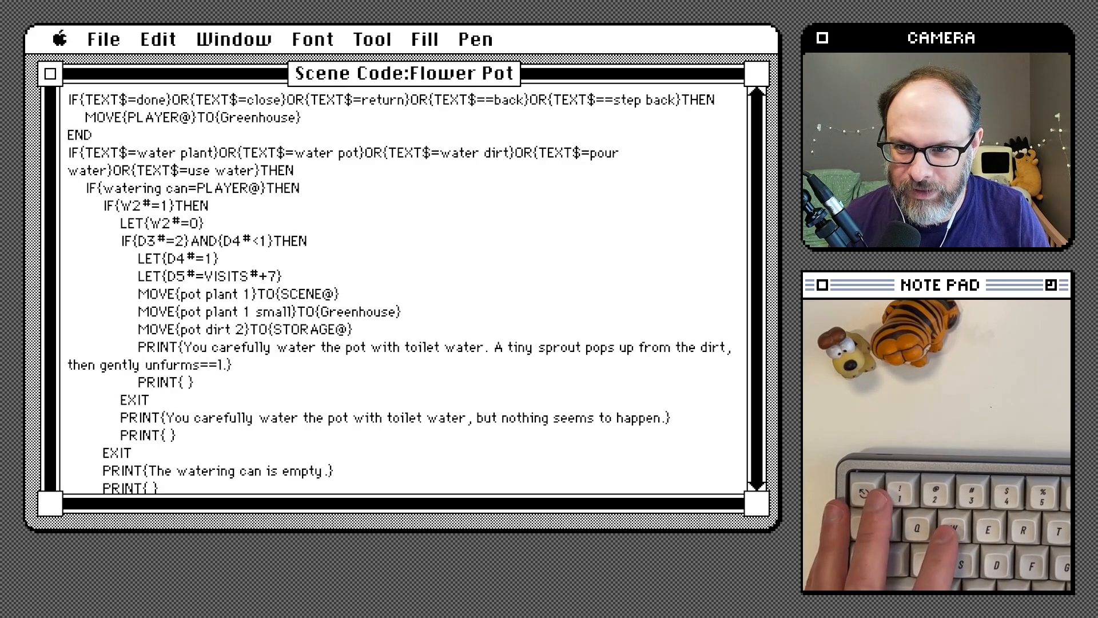
pyautogui.write('ls')
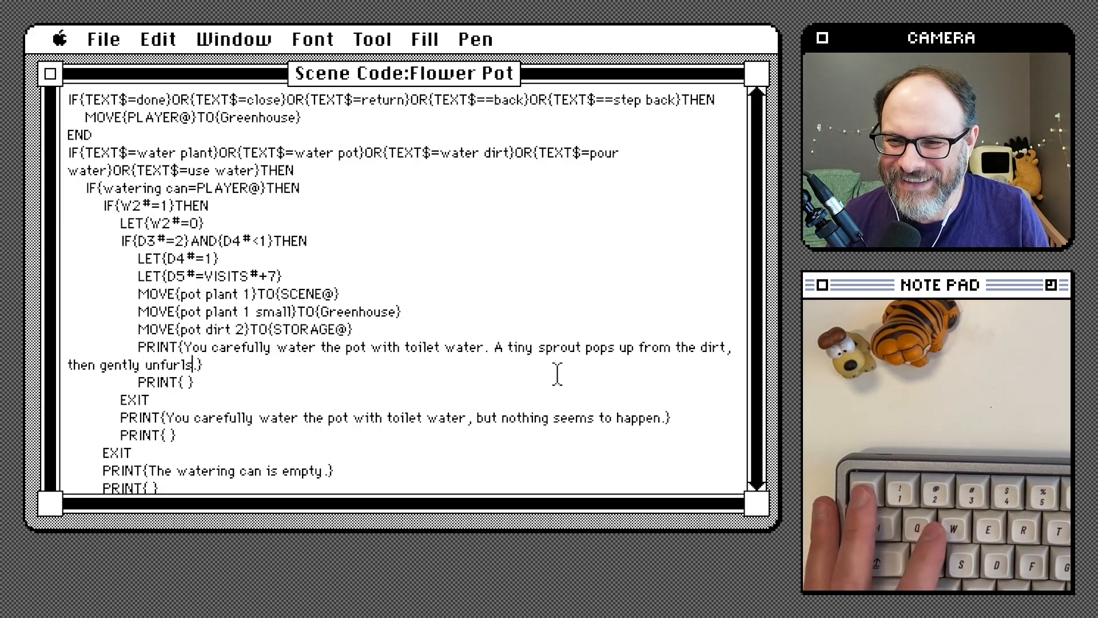
pyautogui.click(237, 376)
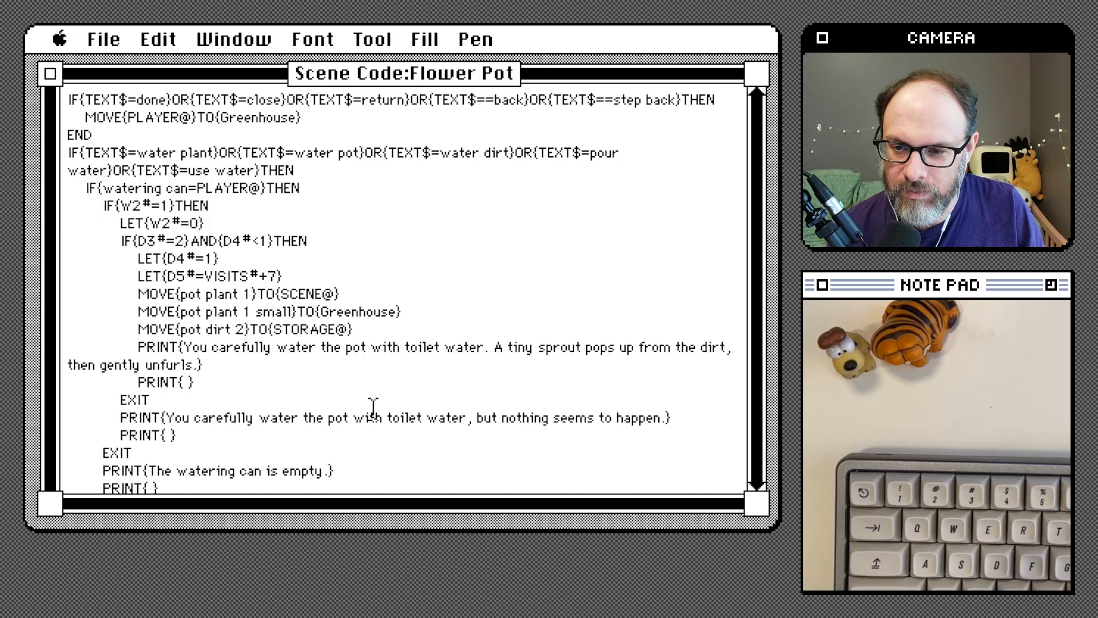
pyautogui.click(50, 73)
pyautogui.click(278, 316)
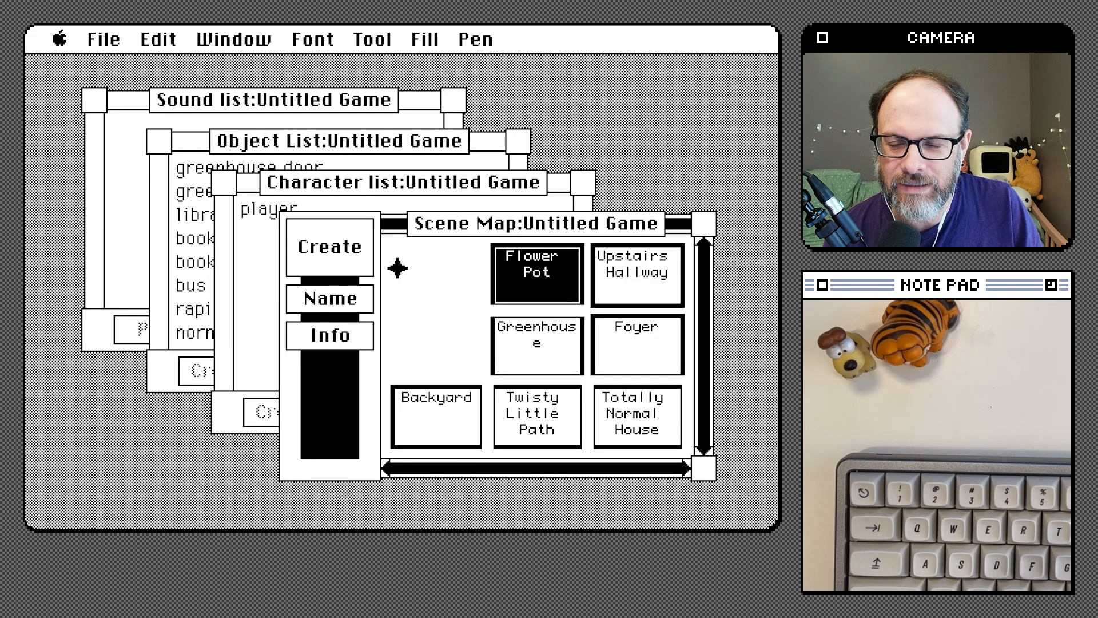
# Review the Start scene's design and text at the beginning of the scene map, then close both.
pyautogui.click(705, 252)
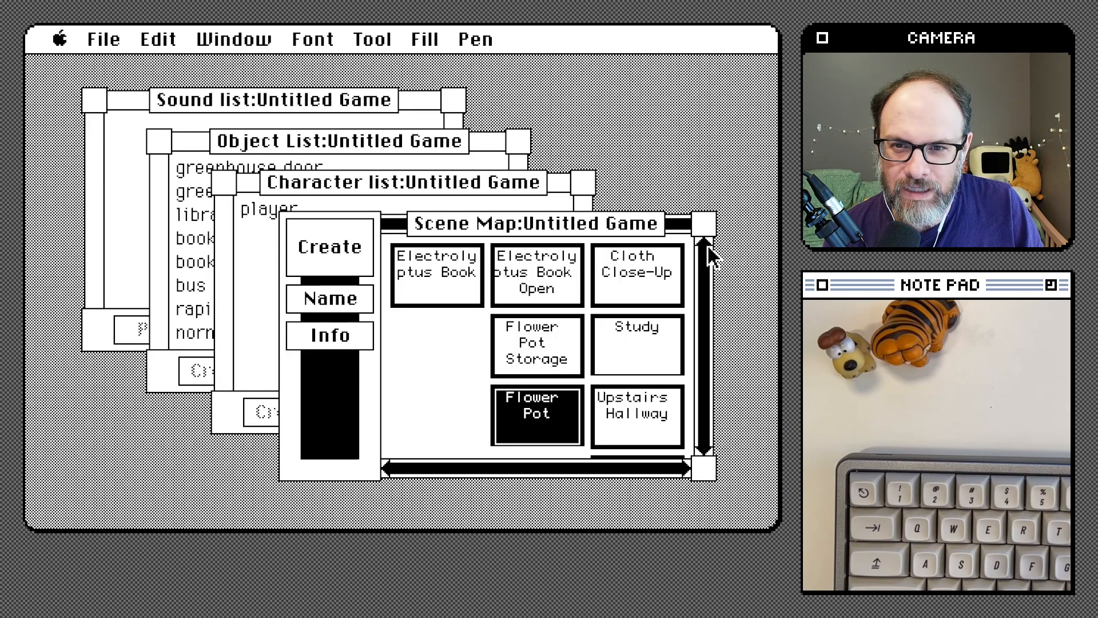
pyautogui.click(705, 247)
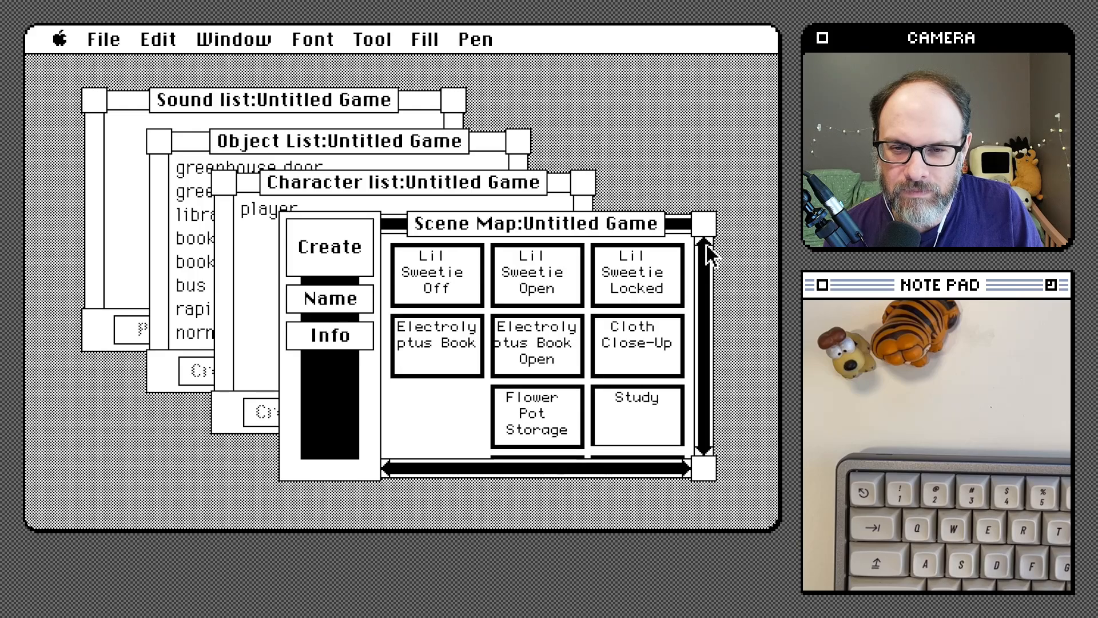
pyautogui.click(705, 247)
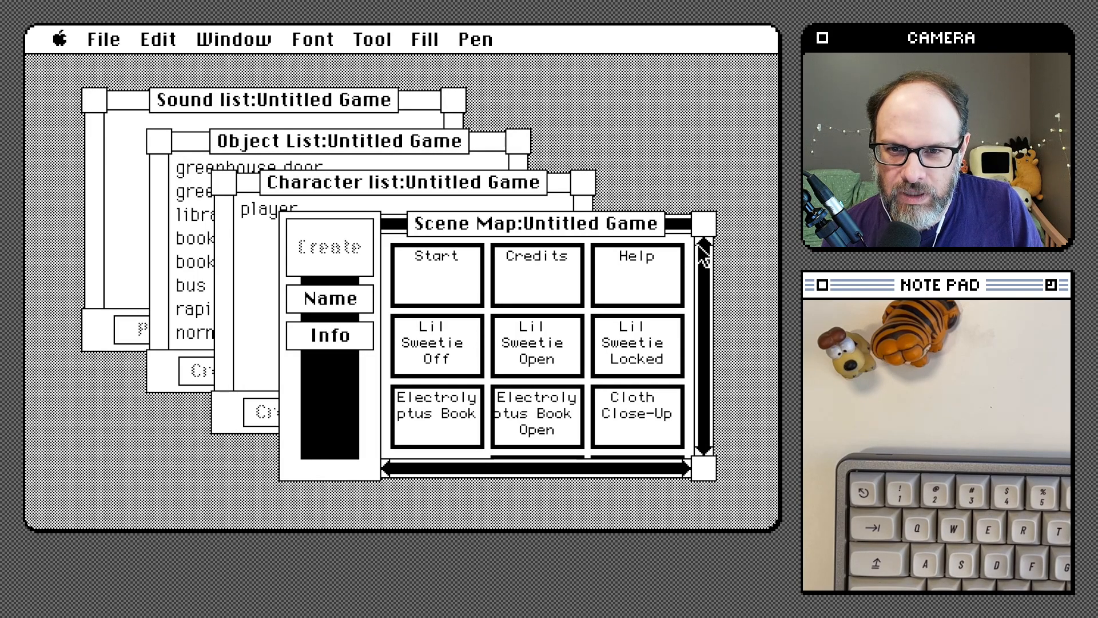
pyautogui.doubleClick(449, 268)
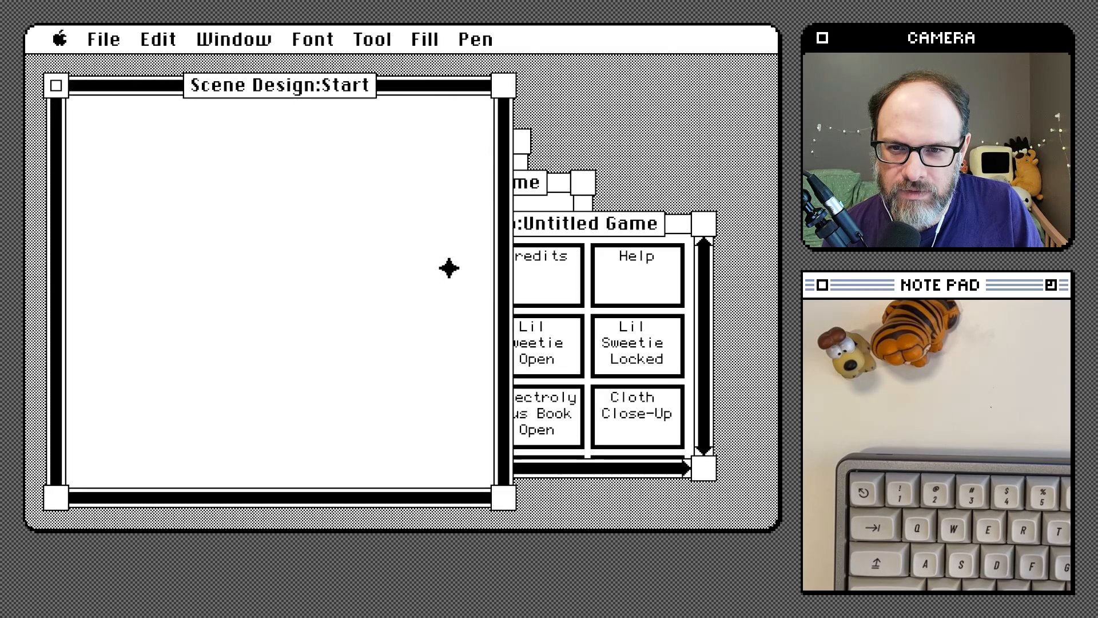
pyautogui.click(56, 87)
pyautogui.click(57, 86)
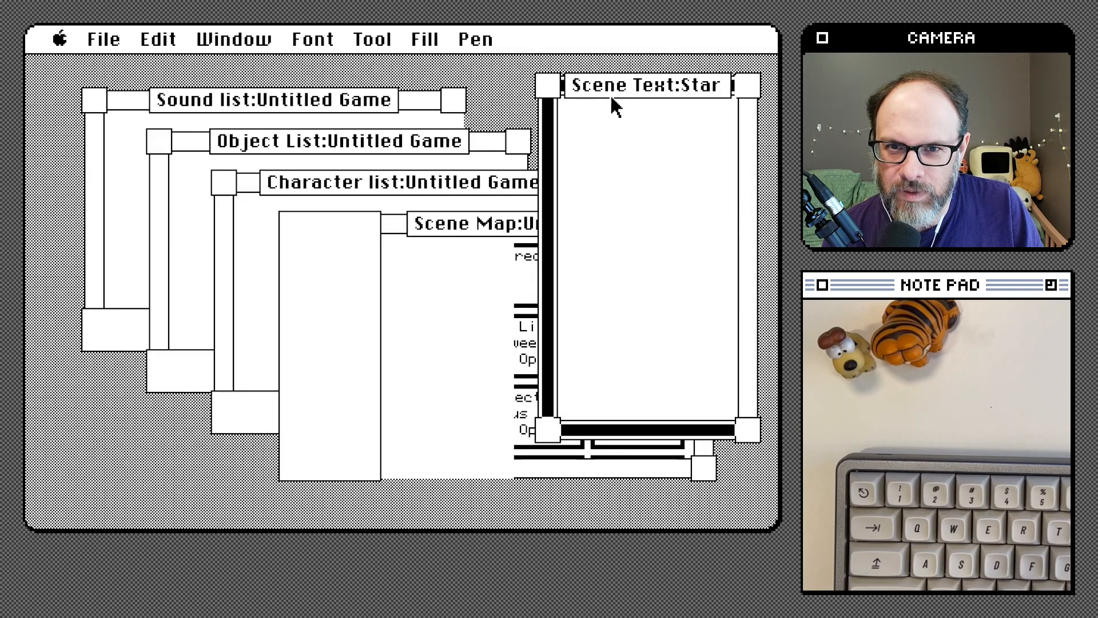
pyautogui.click(549, 86)
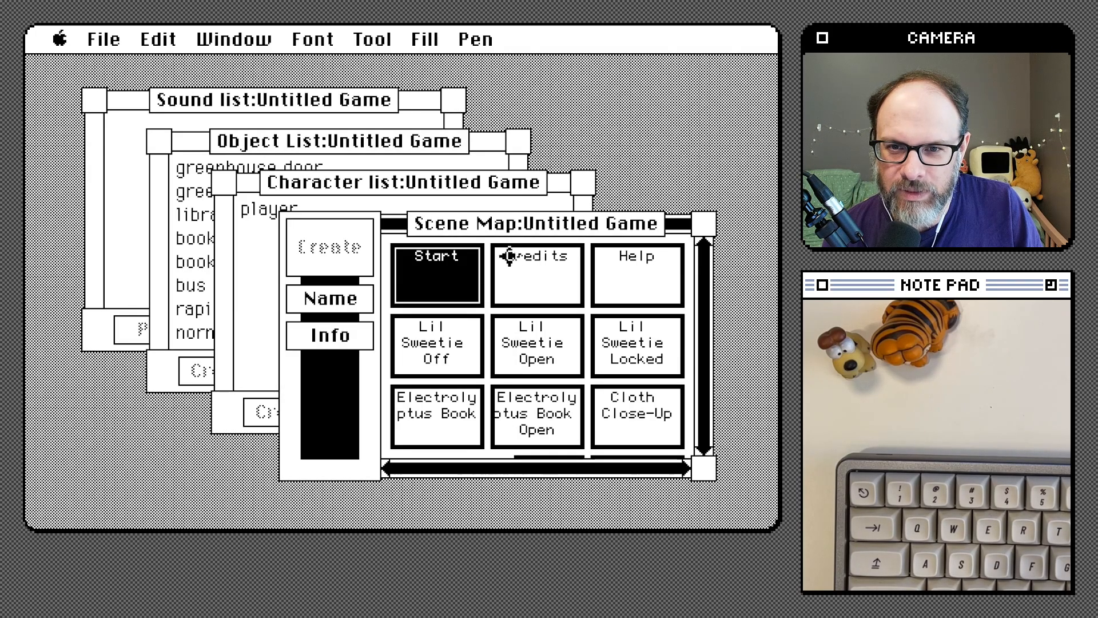
# Check the Credits scene's design and text, then close the scene.
pyautogui.doubleClick(515, 256)
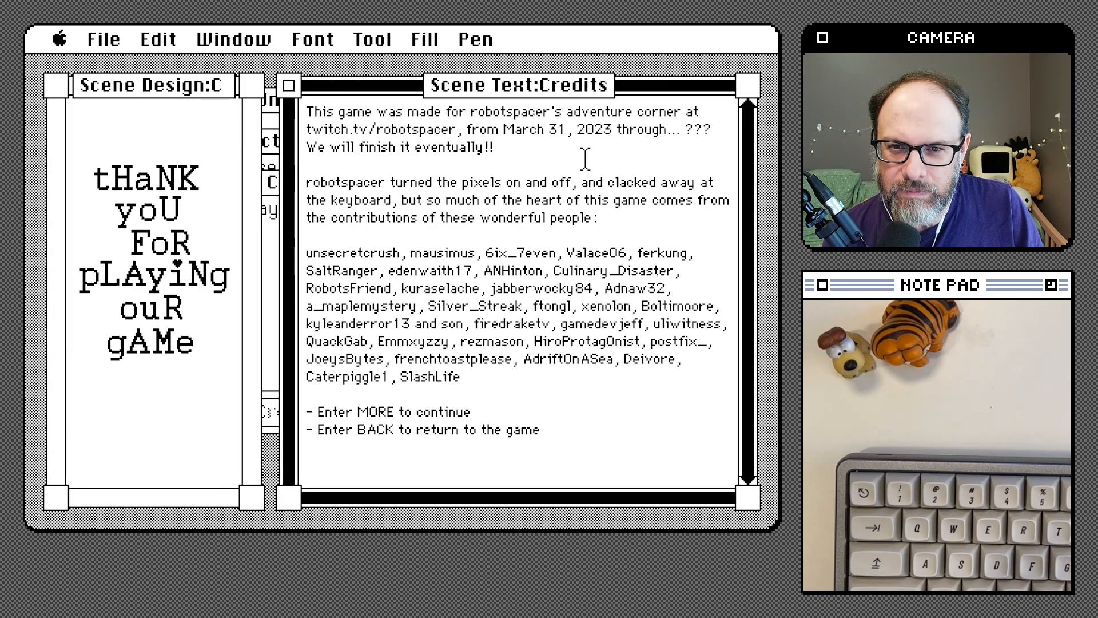
pyautogui.click(289, 86)
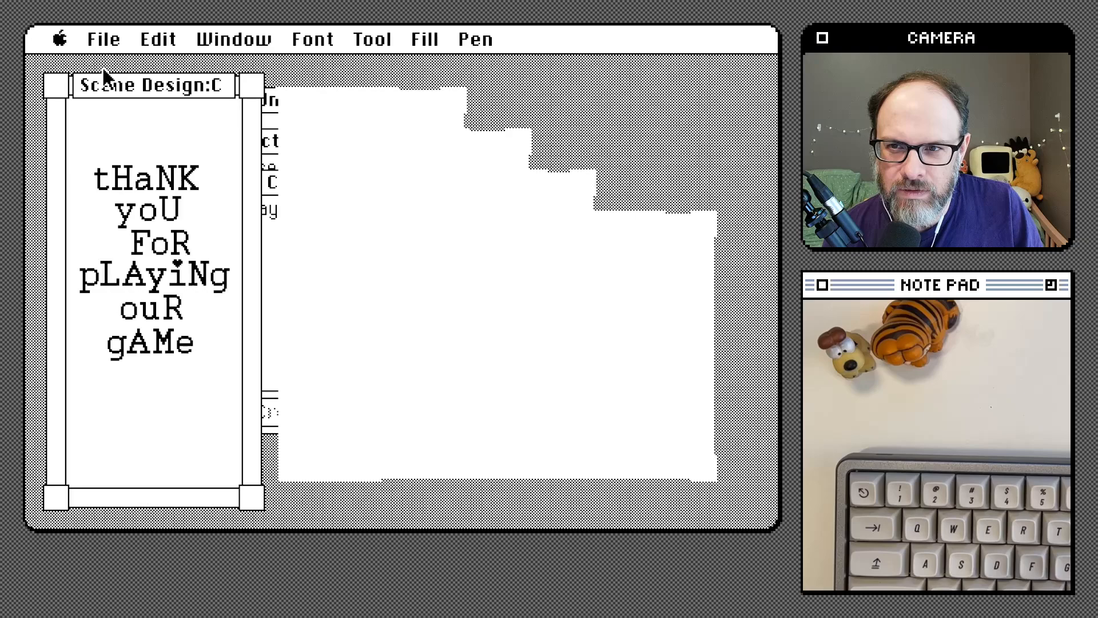
pyautogui.click(55, 85)
# Read through the Help scene's text to its end, then close the scene.
pyautogui.doubleClick(649, 277)
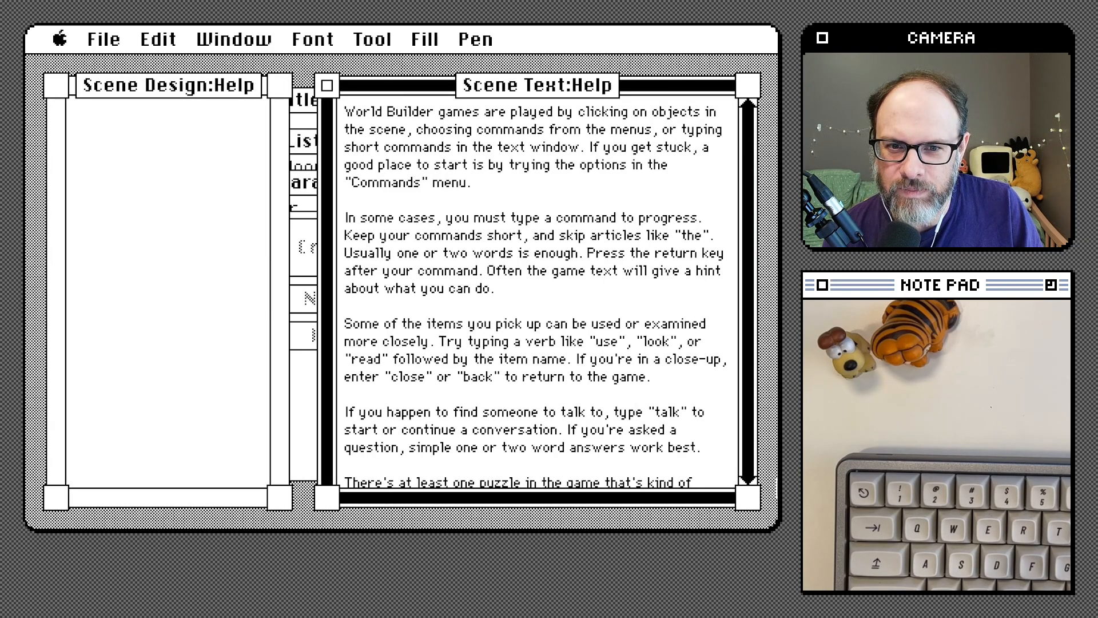
pyautogui.click(748, 479)
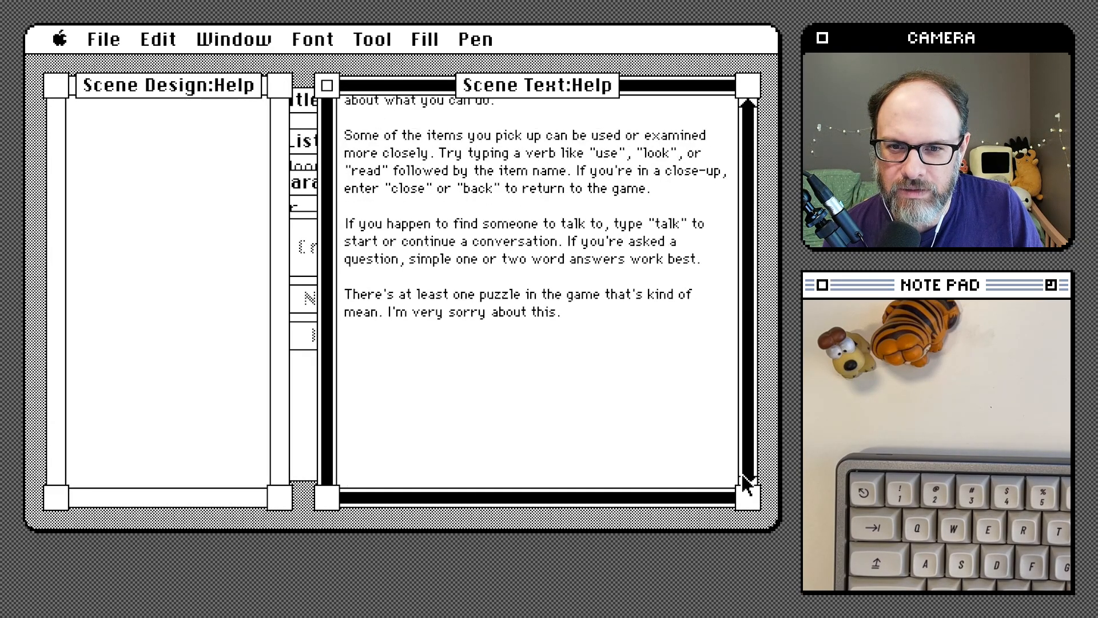
pyautogui.click(748, 106)
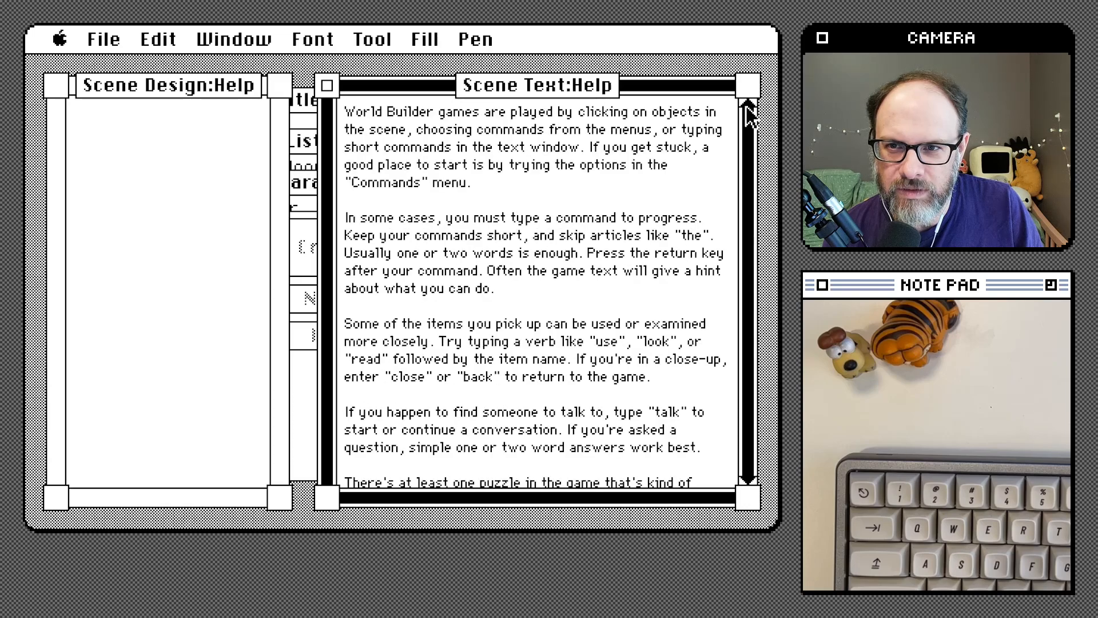
pyautogui.click(53, 87)
pyautogui.click(327, 85)
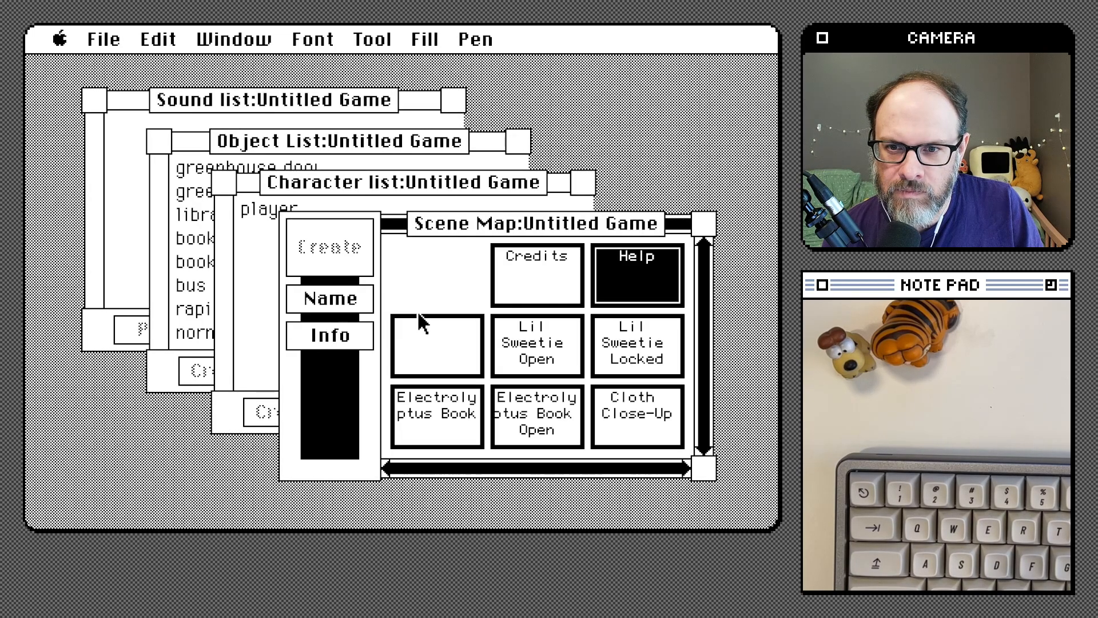
# Check the scenes in the neighbouring columns of the map and open the Lil Sweetie Off scene.
pyautogui.click(681, 469)
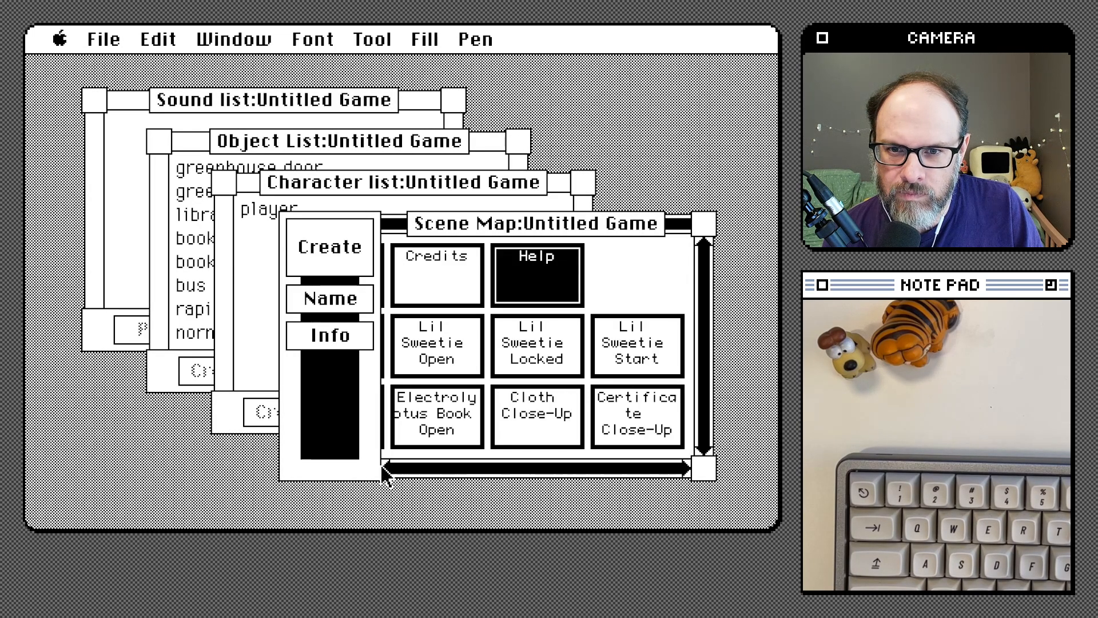
pyautogui.click(389, 469)
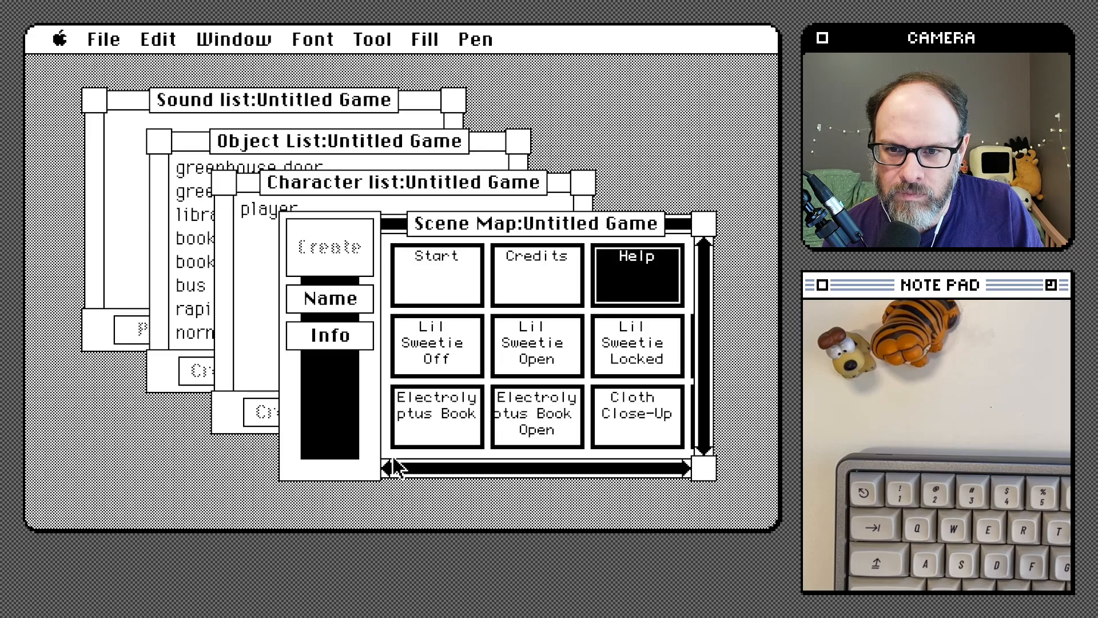
pyautogui.doubleClick(418, 357)
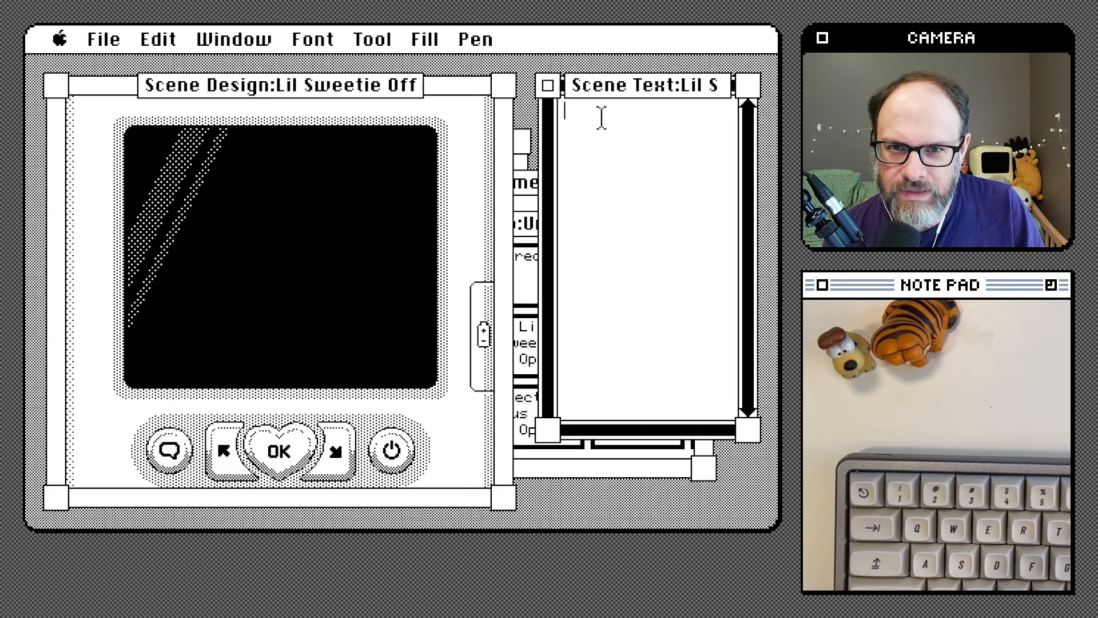
# Close the Lil Sweetie Off scene's text and design, then open its scene code and read it through to the end.
pyautogui.click(547, 85)
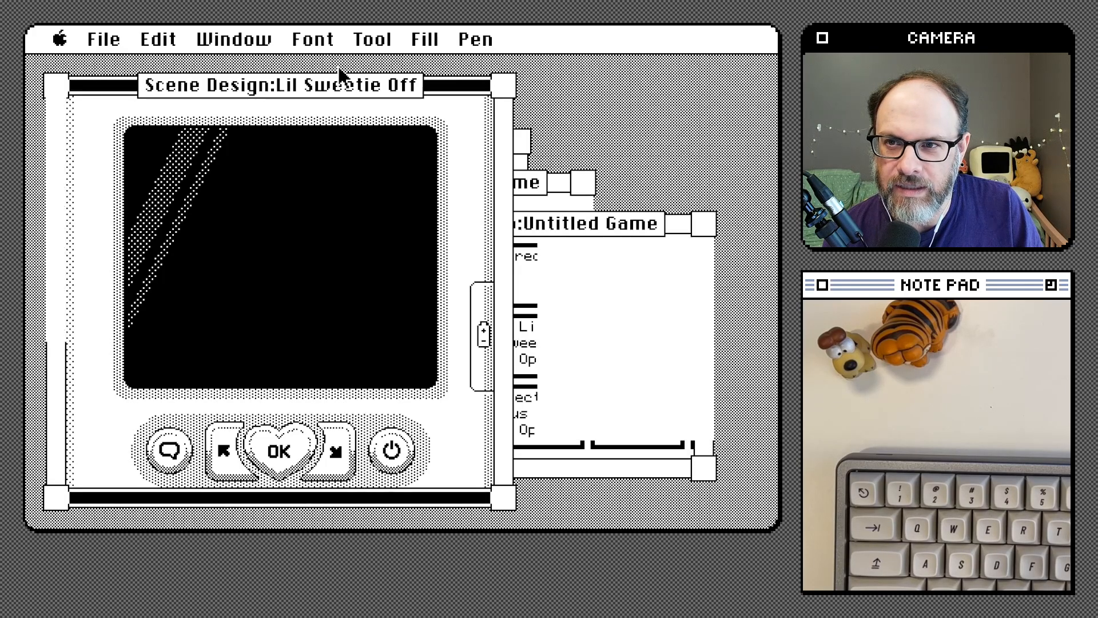
pyautogui.click(56, 84)
pyautogui.moveTo(228, 36); pyautogui.dragTo(276, 139)
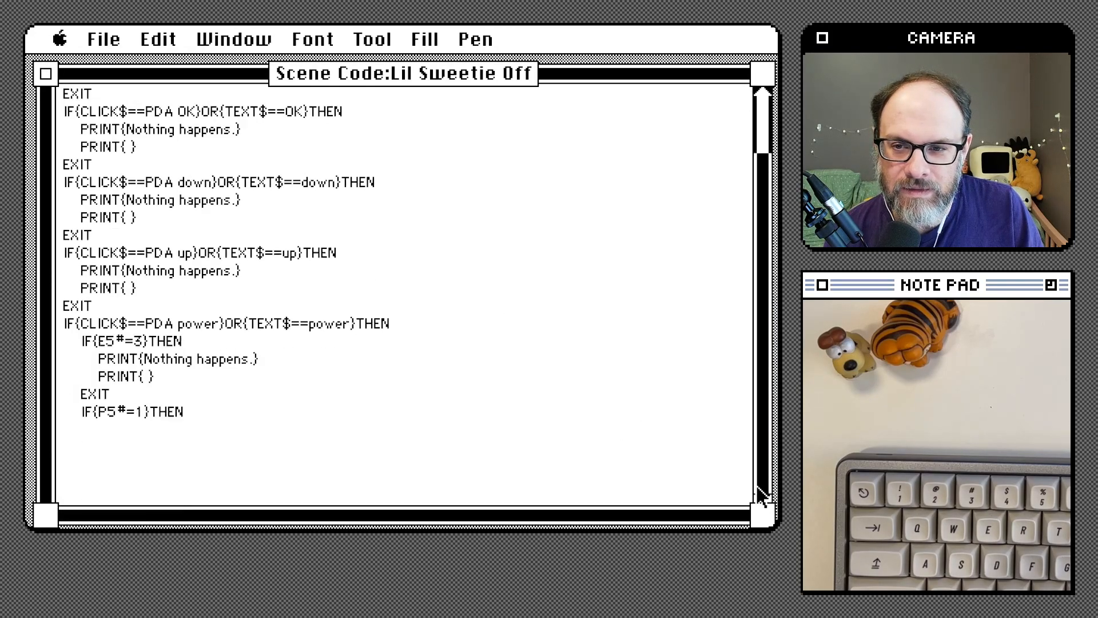
pyautogui.moveTo(763, 497); pyautogui.dragTo(761, 492)
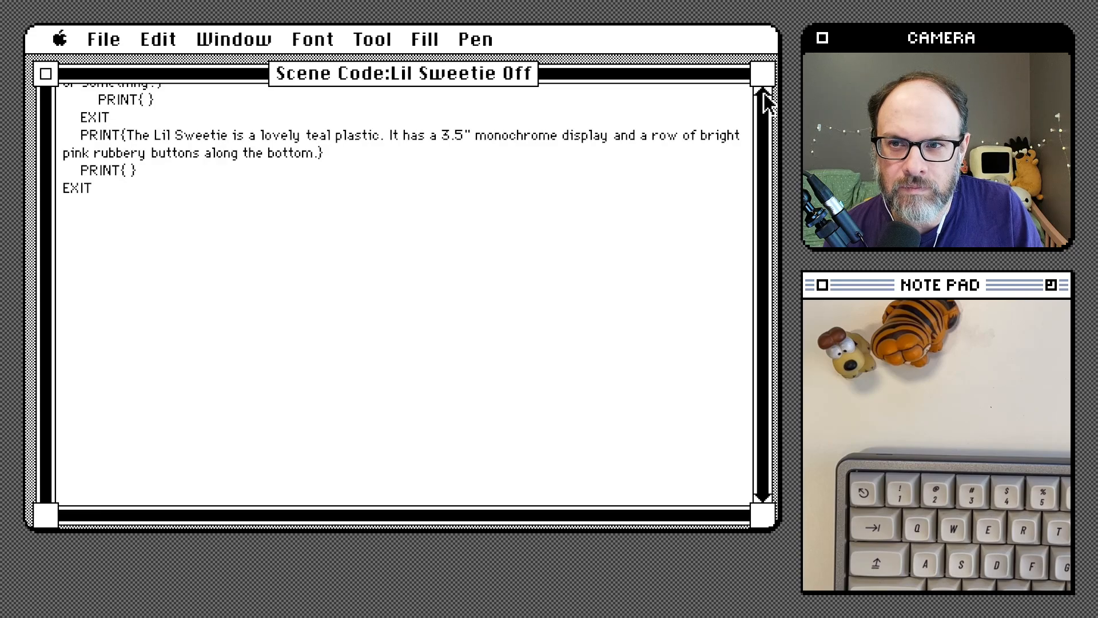
pyautogui.moveTo(765, 95); pyautogui.dragTo(764, 96)
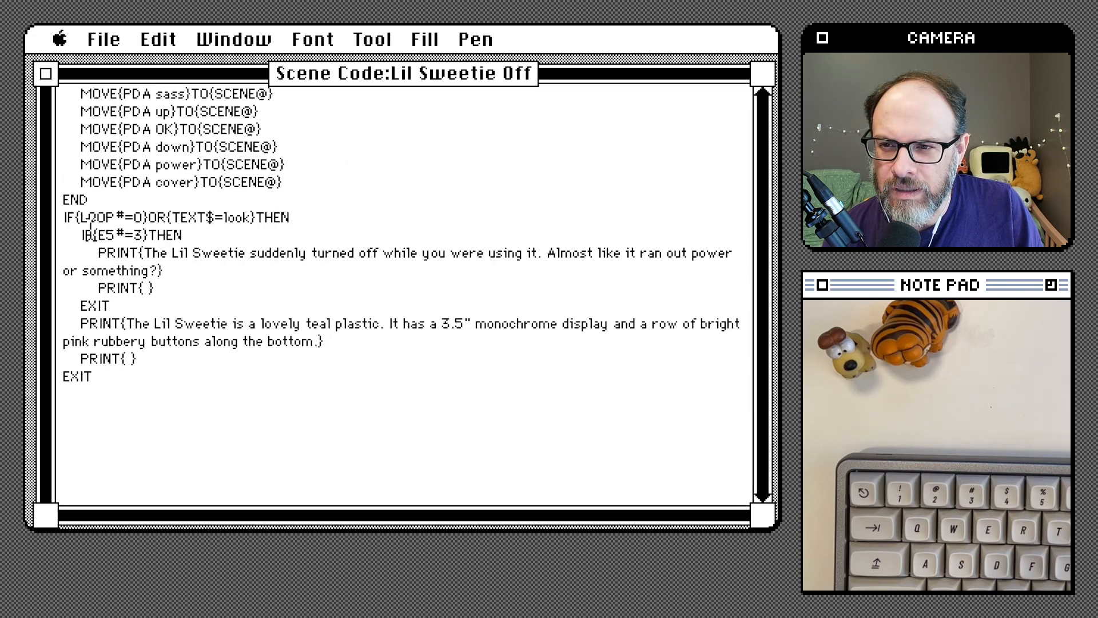
# Examine both parts of the LOOP#=0 or TEXT$=look condition in the scene code, then close the code.
pyautogui.moveTo(64, 217); pyautogui.dragTo(299, 216)
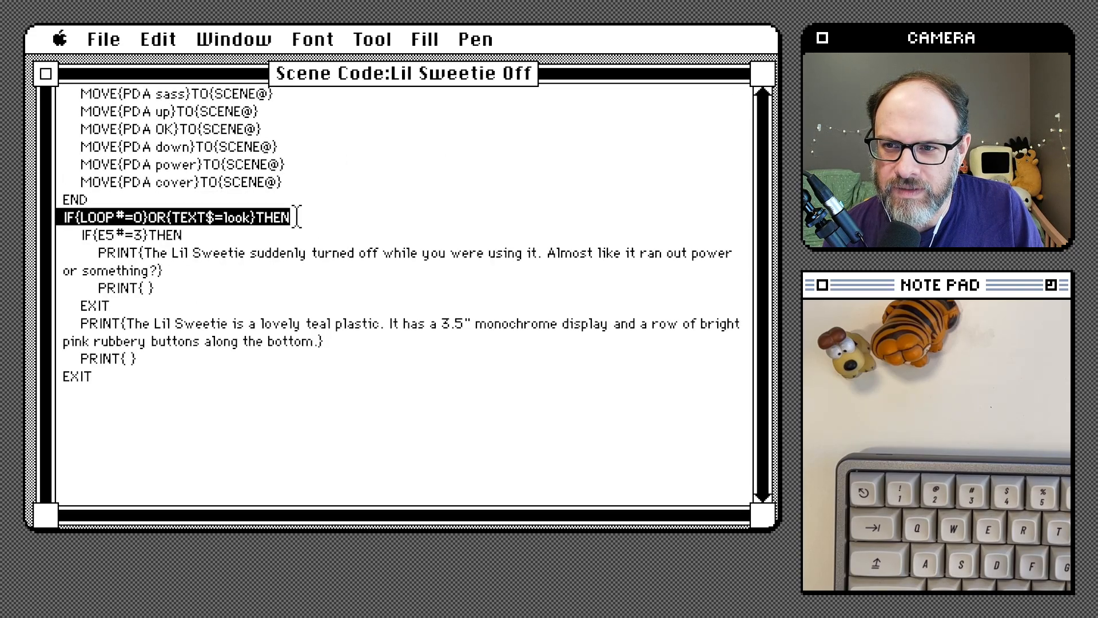
pyautogui.click(299, 217)
pyautogui.moveTo(65, 220); pyautogui.dragTo(143, 214)
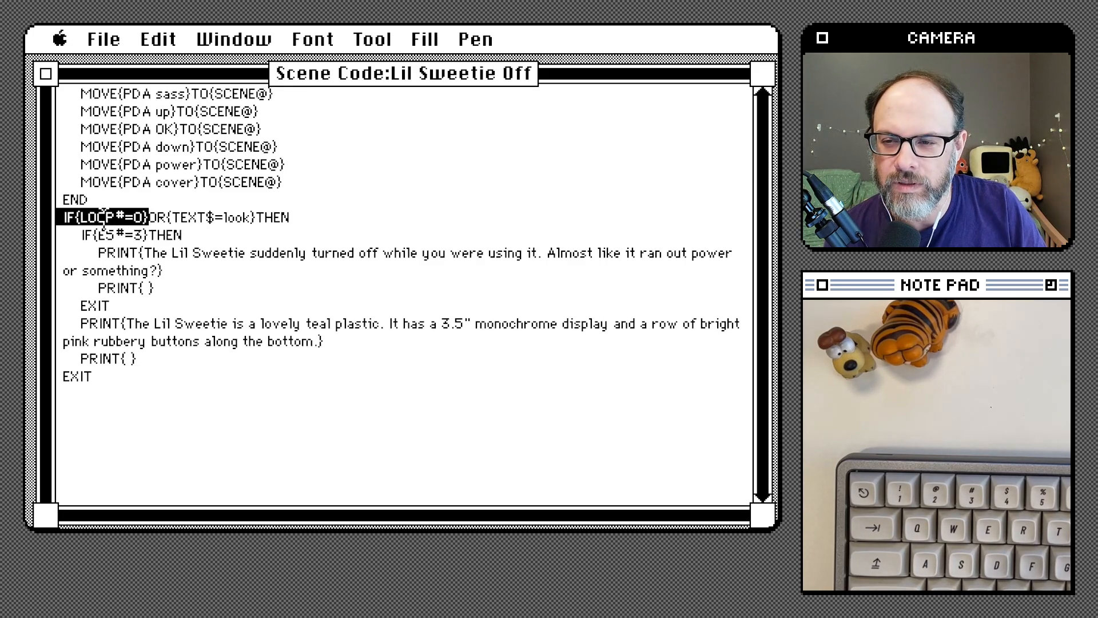
pyautogui.moveTo(167, 221); pyautogui.dragTo(255, 223)
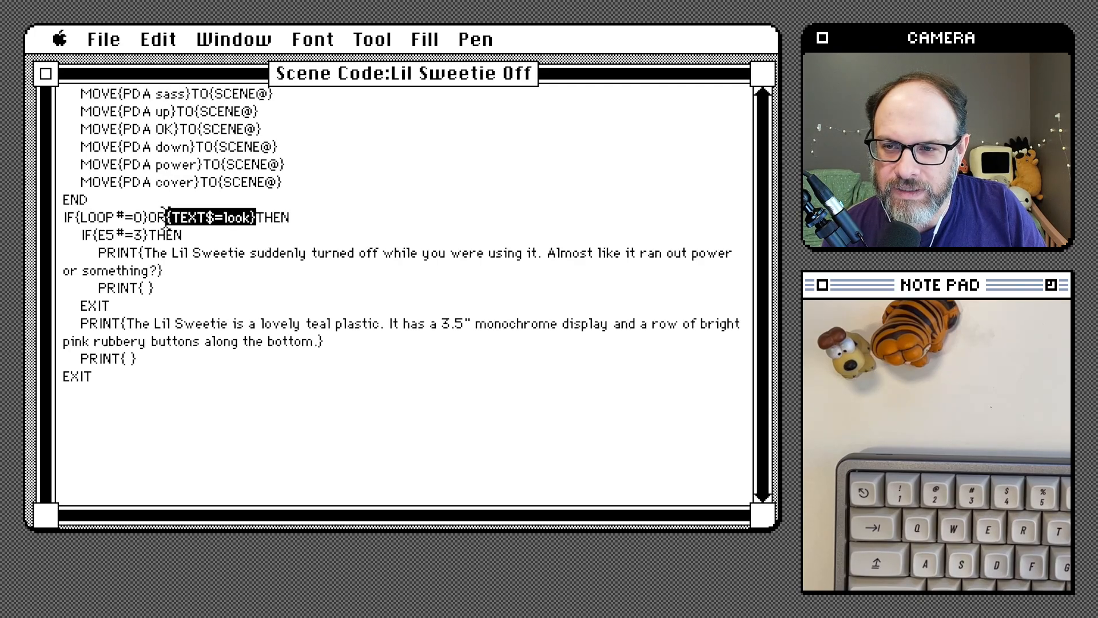
pyautogui.press('Left')
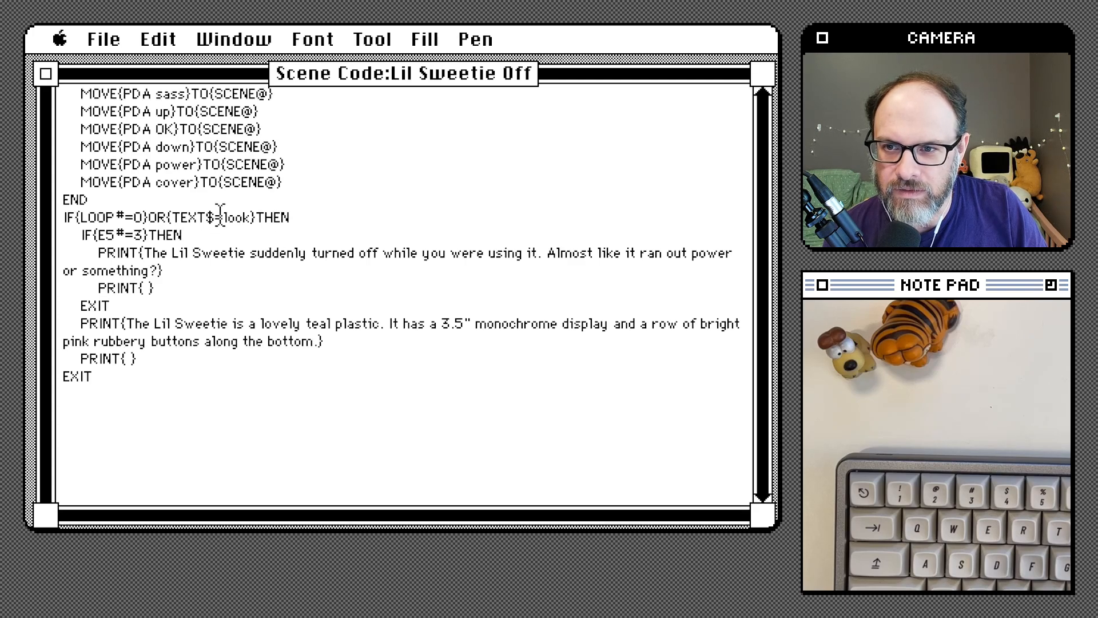
pyautogui.click(45, 74)
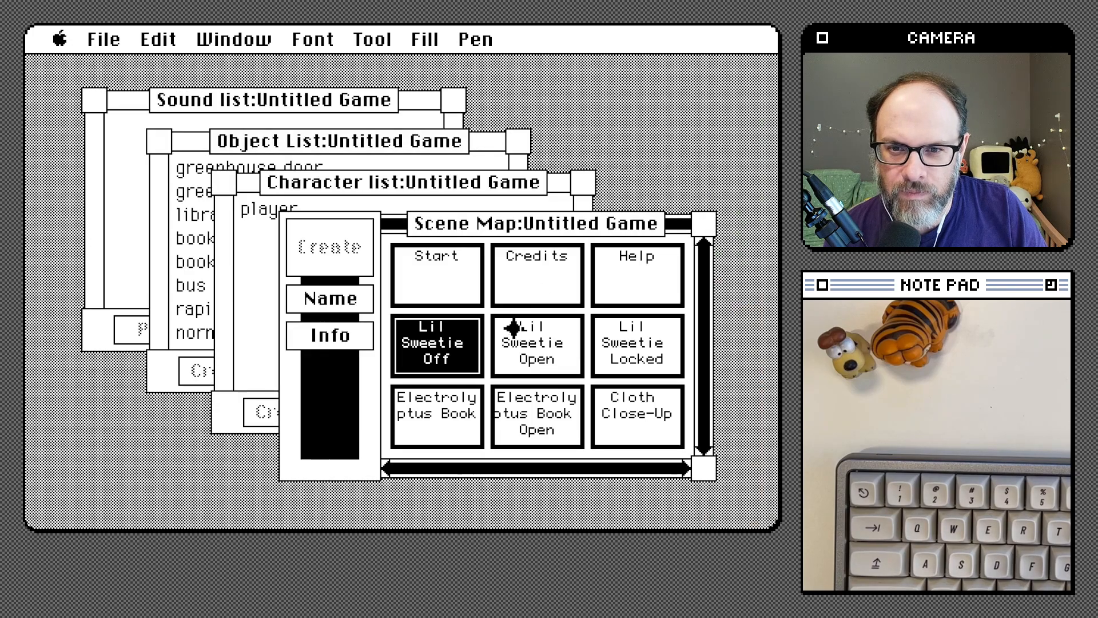
# Check the Lil Sweetie Open scene's text and artwork, then close both.
pyautogui.click(537, 343)
pyautogui.doubleClick(535, 343)
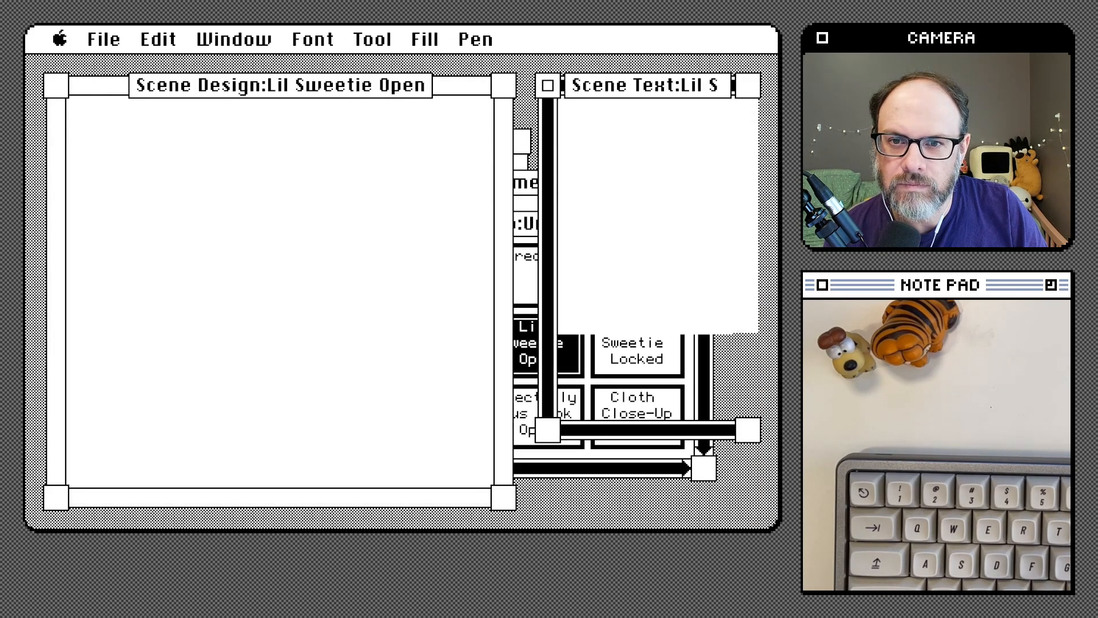
pyautogui.click(547, 85)
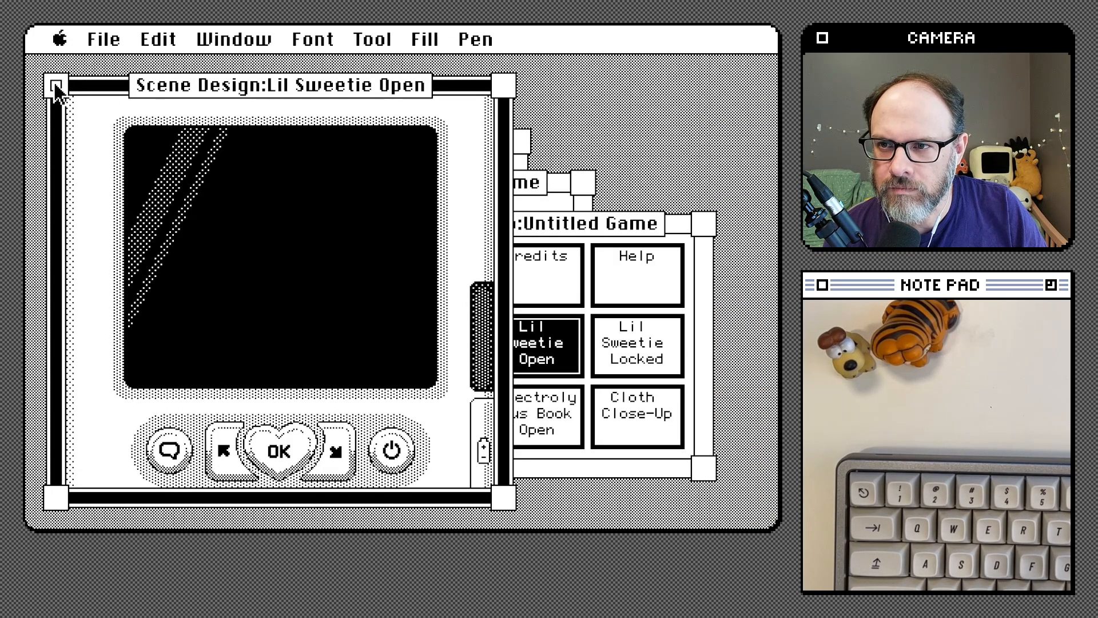
pyautogui.click(55, 85)
# Review the Lil Sweetie Locked scene's lock screen artwork and description, then close the scene.
pyautogui.click(632, 360)
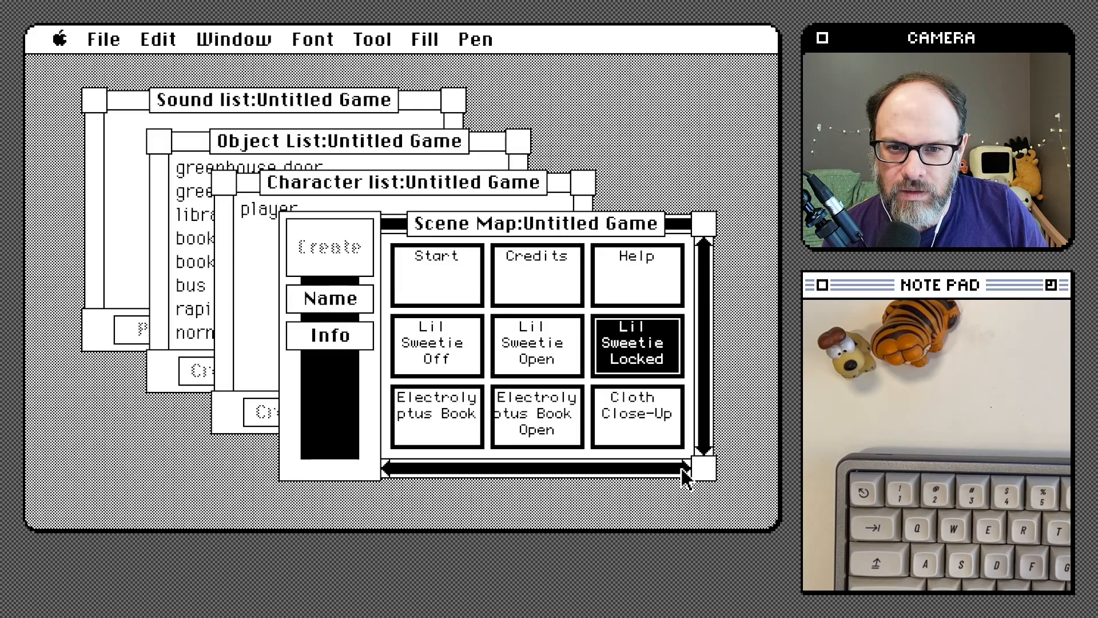
pyautogui.doubleClick(629, 352)
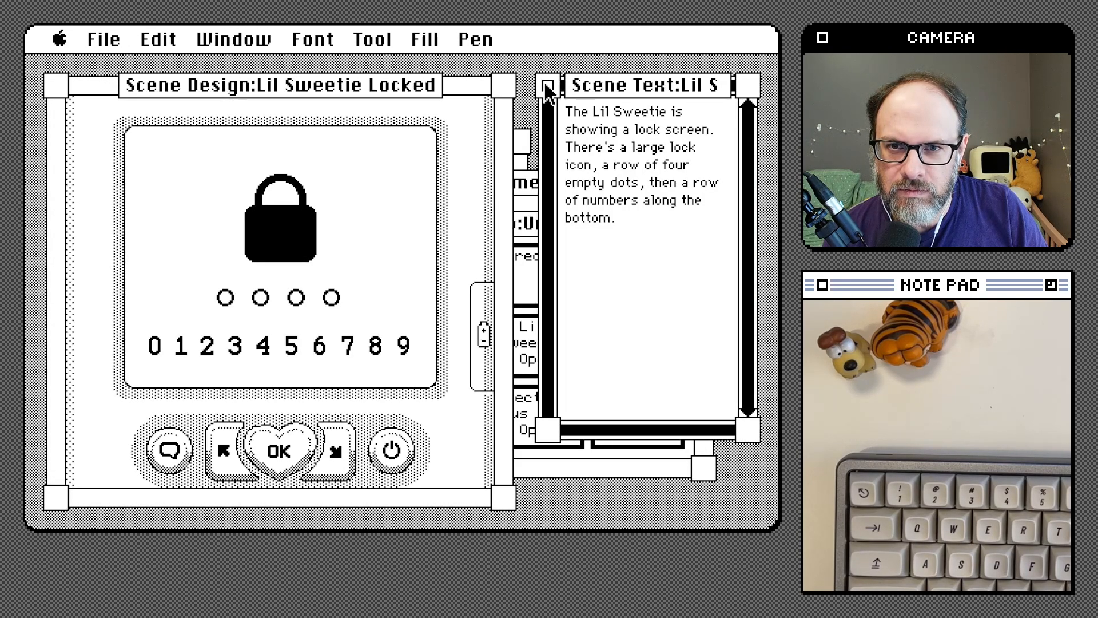
pyautogui.click(546, 87)
pyautogui.click(55, 85)
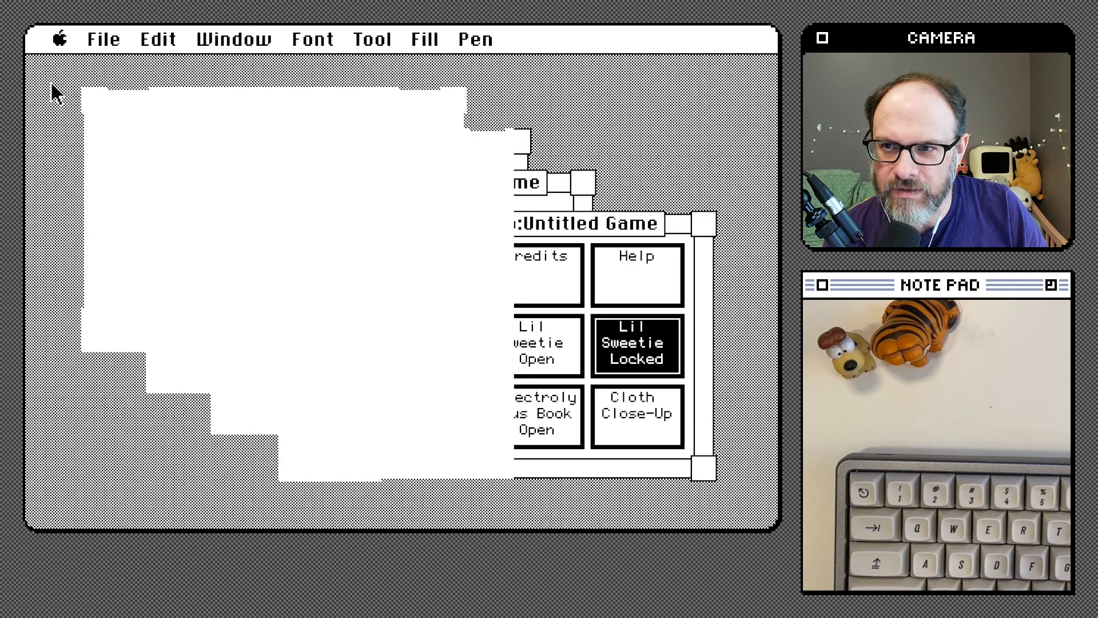
# Find the Lil Sweetie Start scene in the next map column, review its design and text, then close both.
pyautogui.click(685, 474)
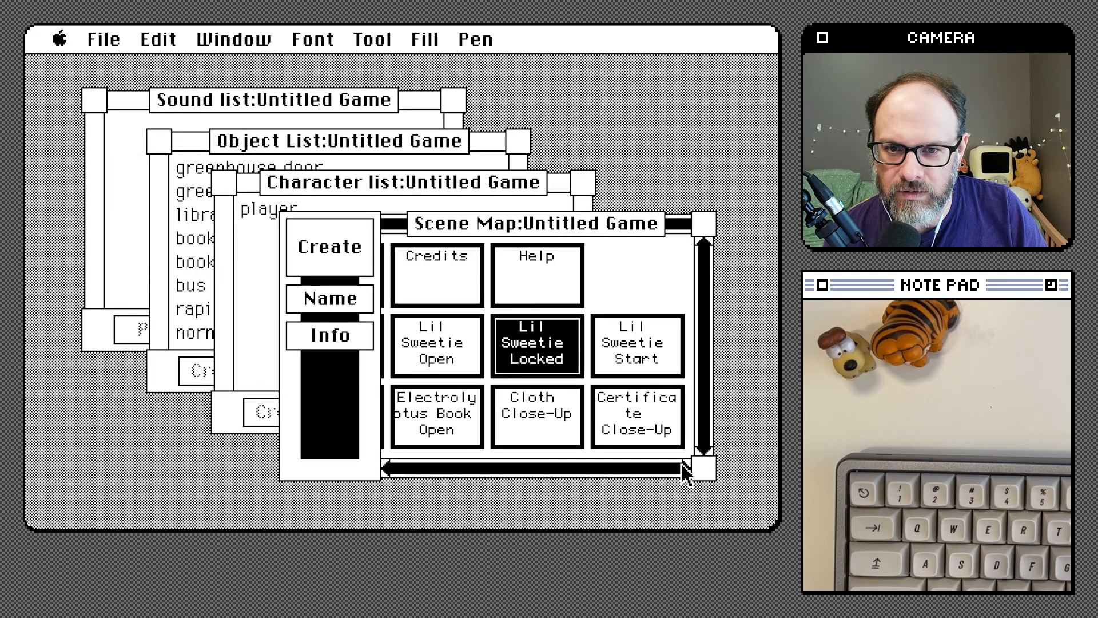
pyautogui.doubleClick(635, 355)
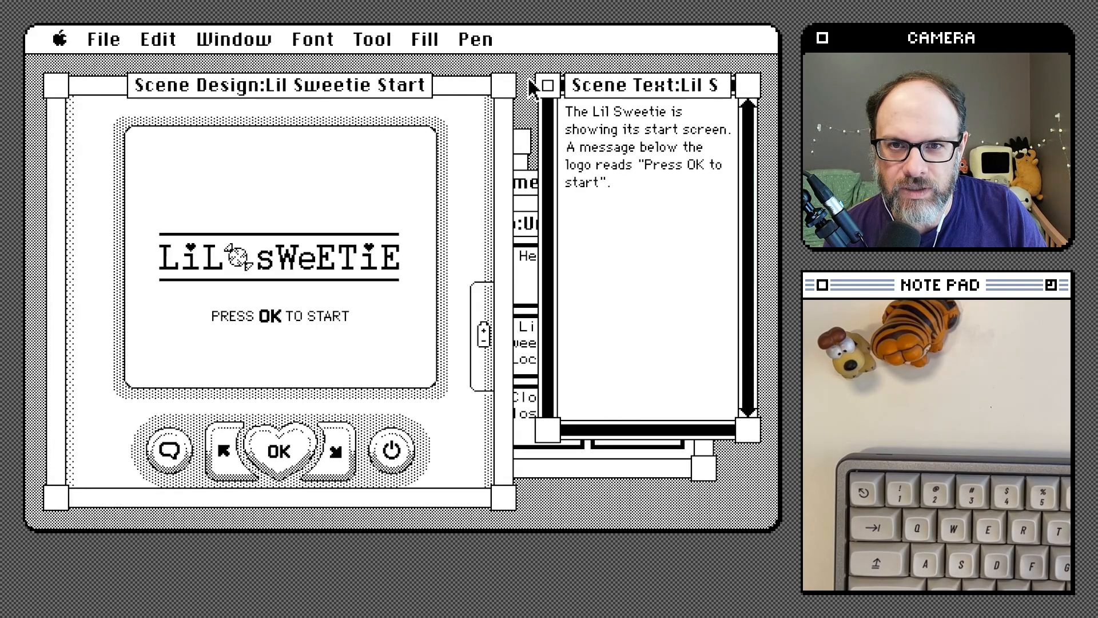
pyautogui.click(547, 86)
pyautogui.click(56, 86)
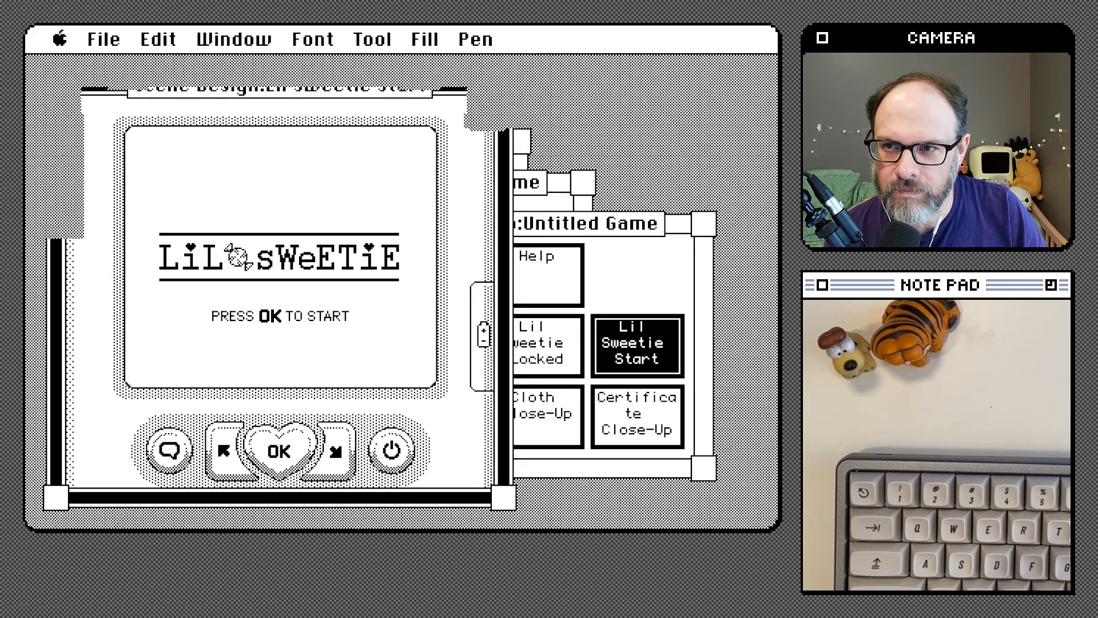
# Open the Lil Sweetie Emails scene further along the map, review its artwork and text, then close it.
pyautogui.click(684, 469)
pyautogui.click(684, 470)
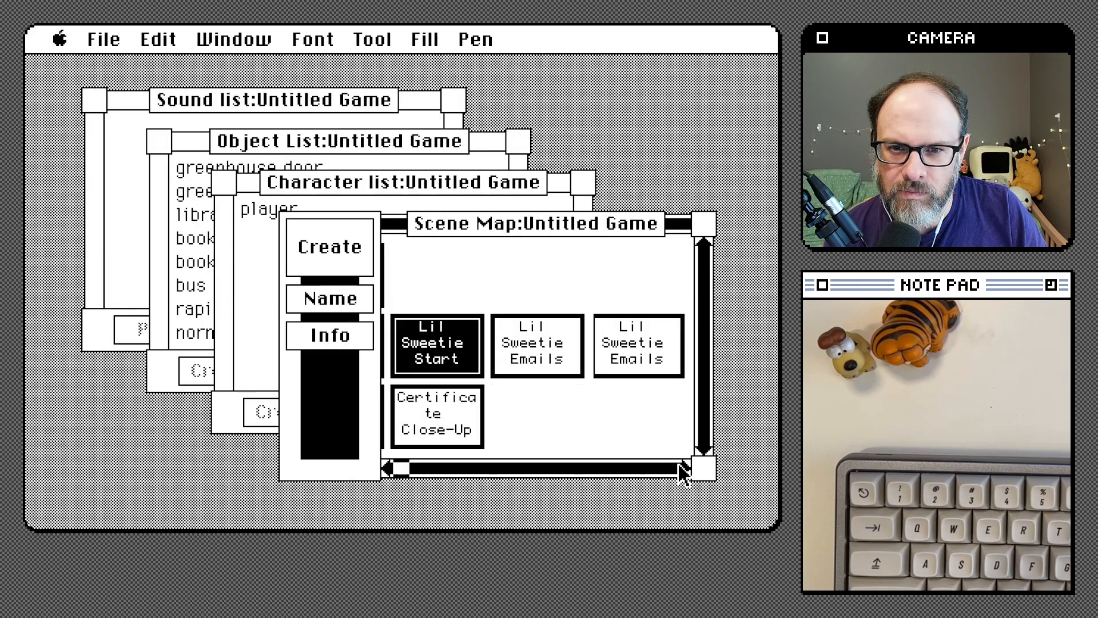
pyautogui.doubleClick(546, 352)
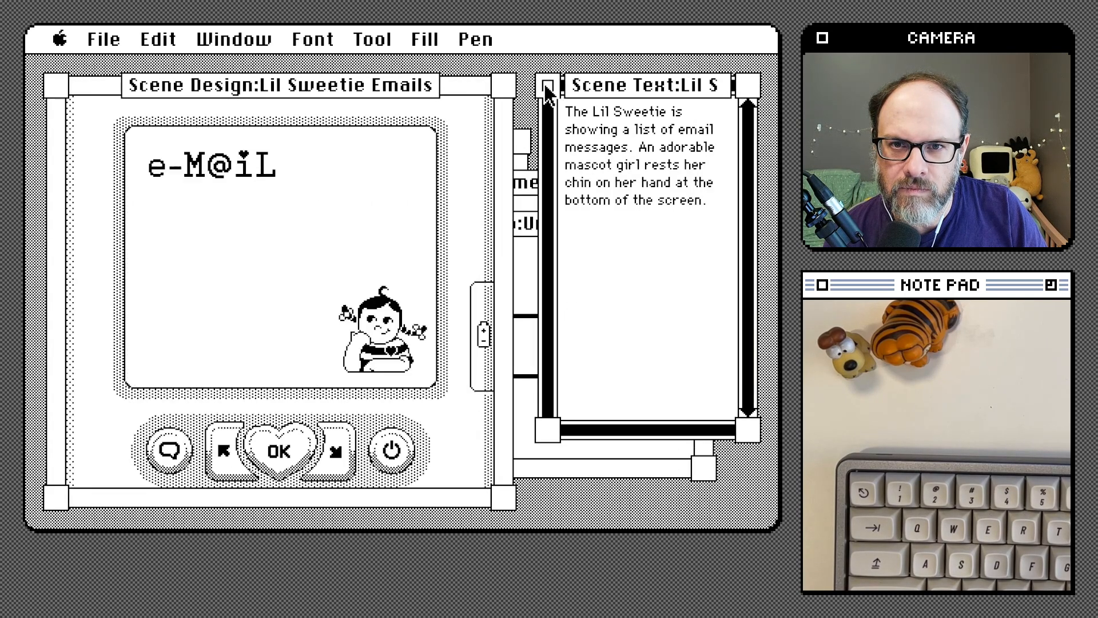
pyautogui.click(548, 86)
pyautogui.click(56, 86)
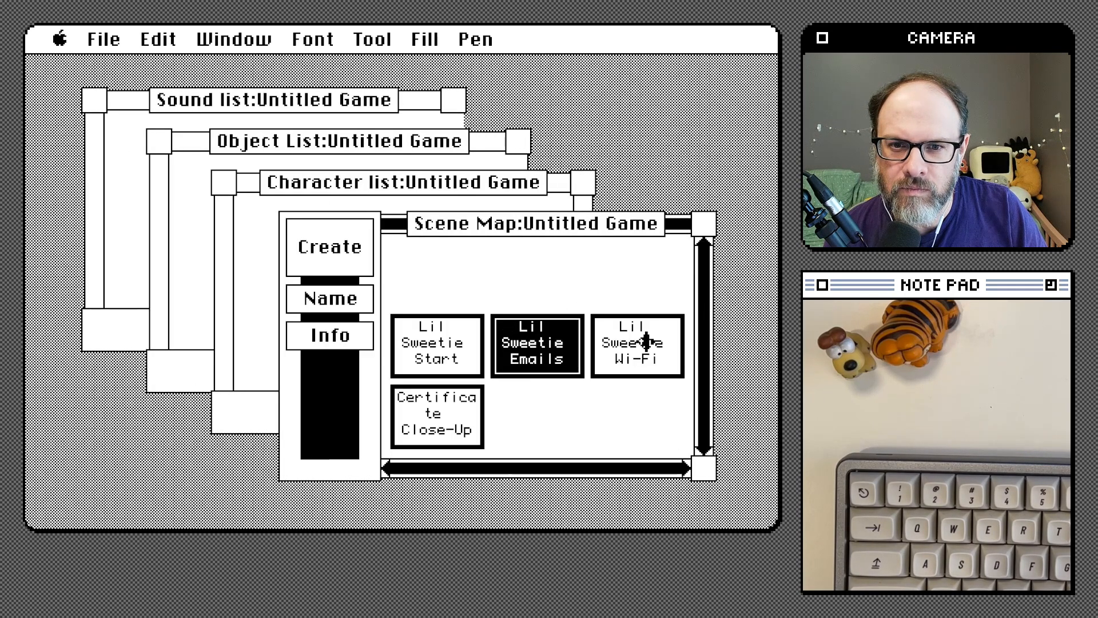
# Check the Lil Sweetie Wi-Fi scene's text and artwork, then close the scene.
pyautogui.doubleClick(646, 343)
pyautogui.click(548, 86)
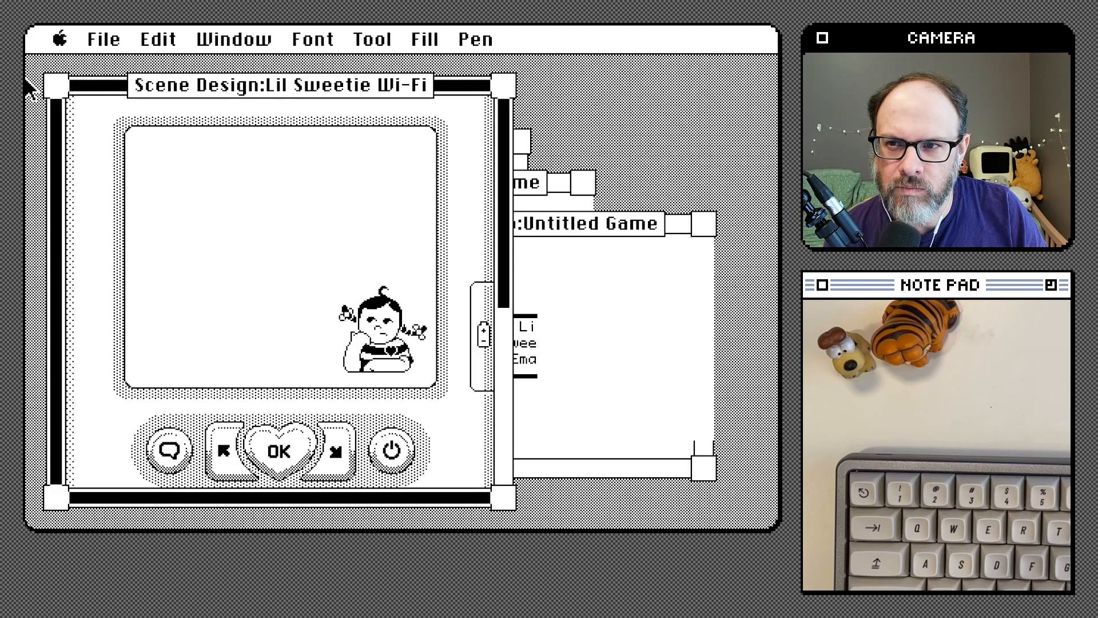
pyautogui.click(56, 86)
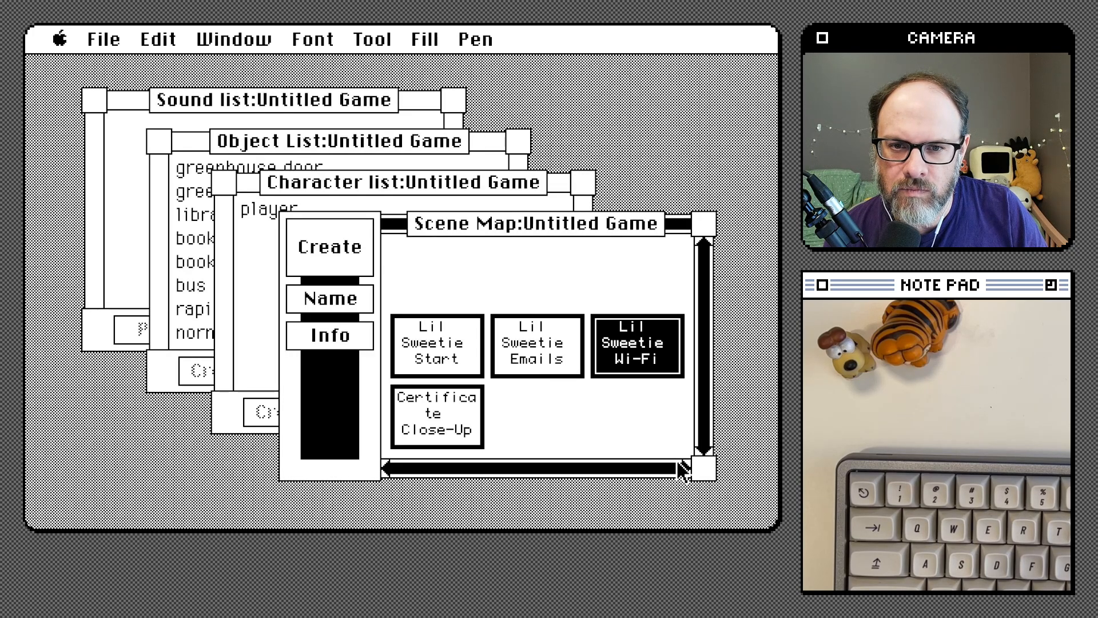
# Review the Electrolyptus Book and Electrolyptus Book Open scenes in the map's third row, closing each after viewing.
pyautogui.click(682, 467)
pyautogui.click(386, 469)
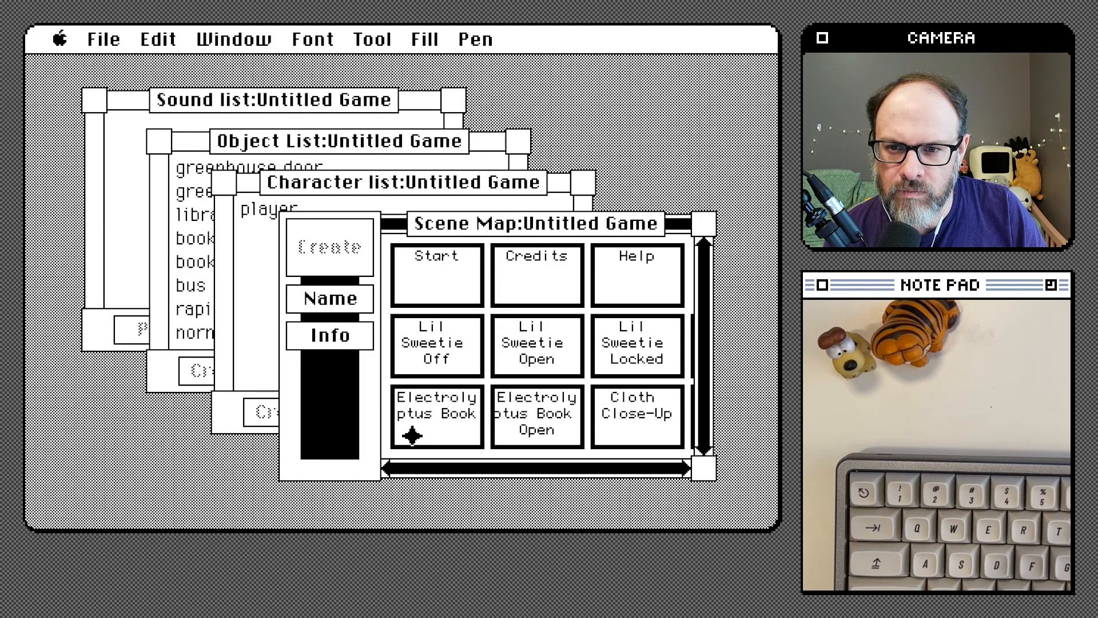
pyautogui.doubleClick(413, 428)
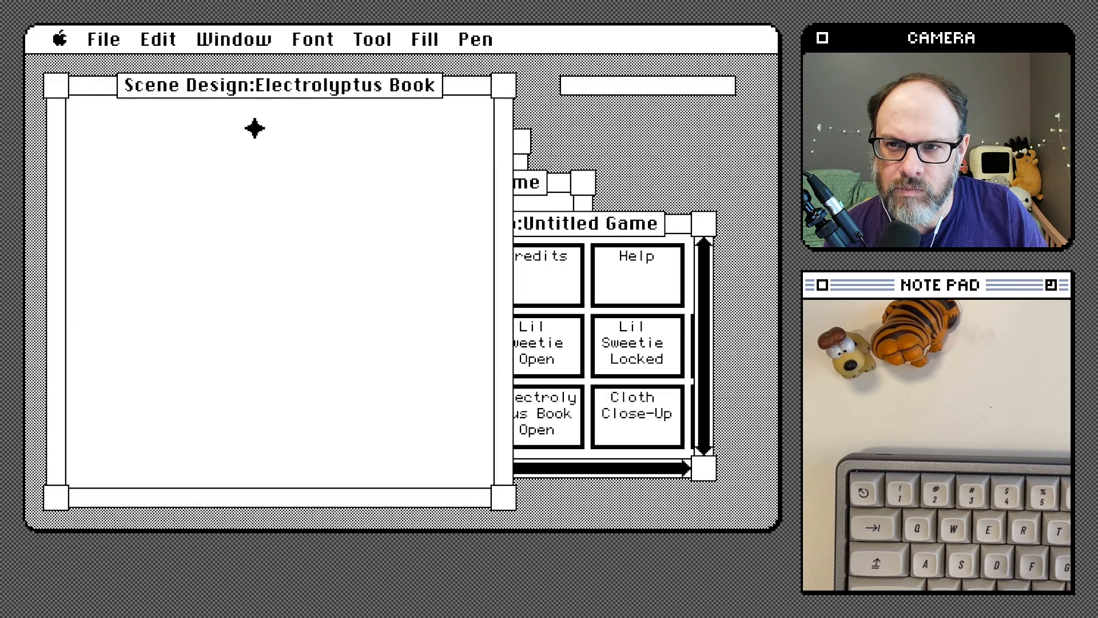
pyautogui.click(56, 86)
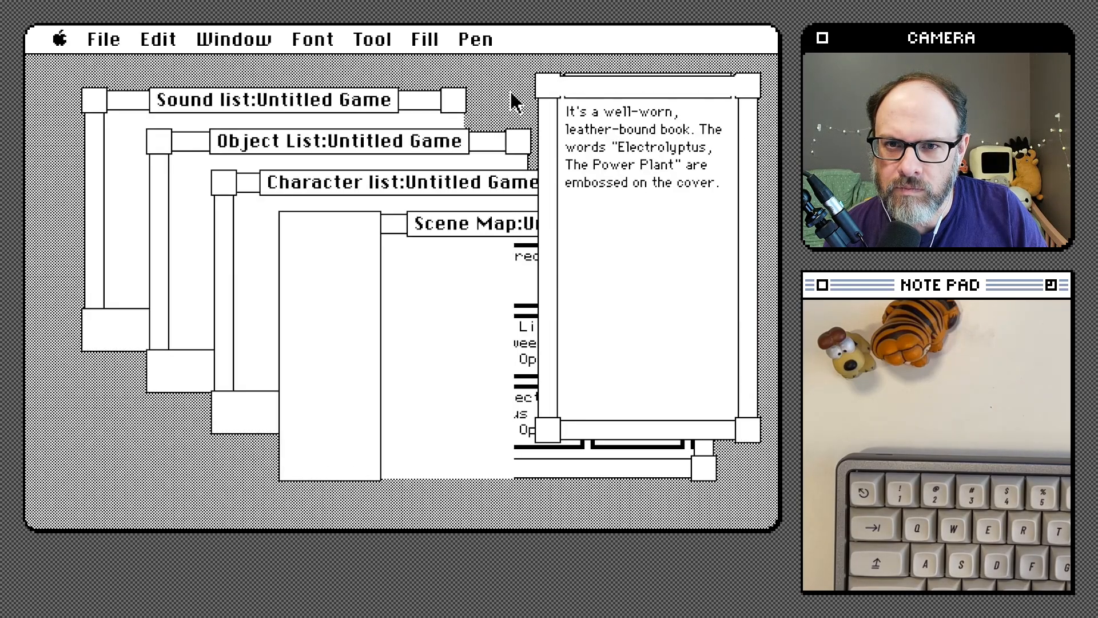
pyautogui.click(546, 85)
pyautogui.doubleClick(530, 415)
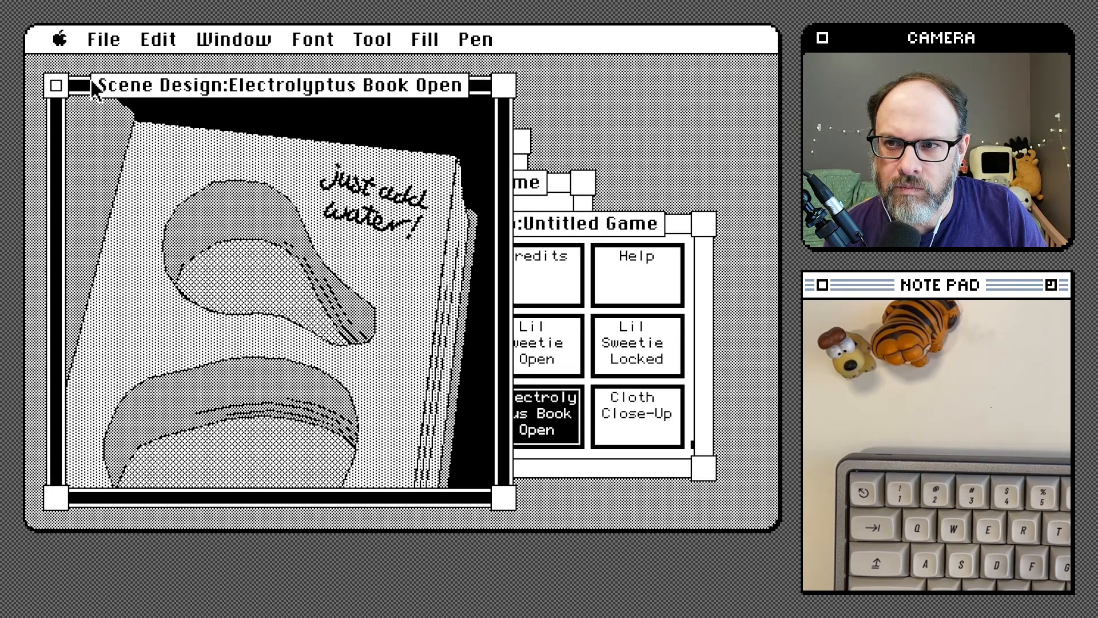
pyautogui.click(55, 86)
# Check the Cloth Close-Up scene's artwork and text, then close the scene.
pyautogui.doubleClick(626, 405)
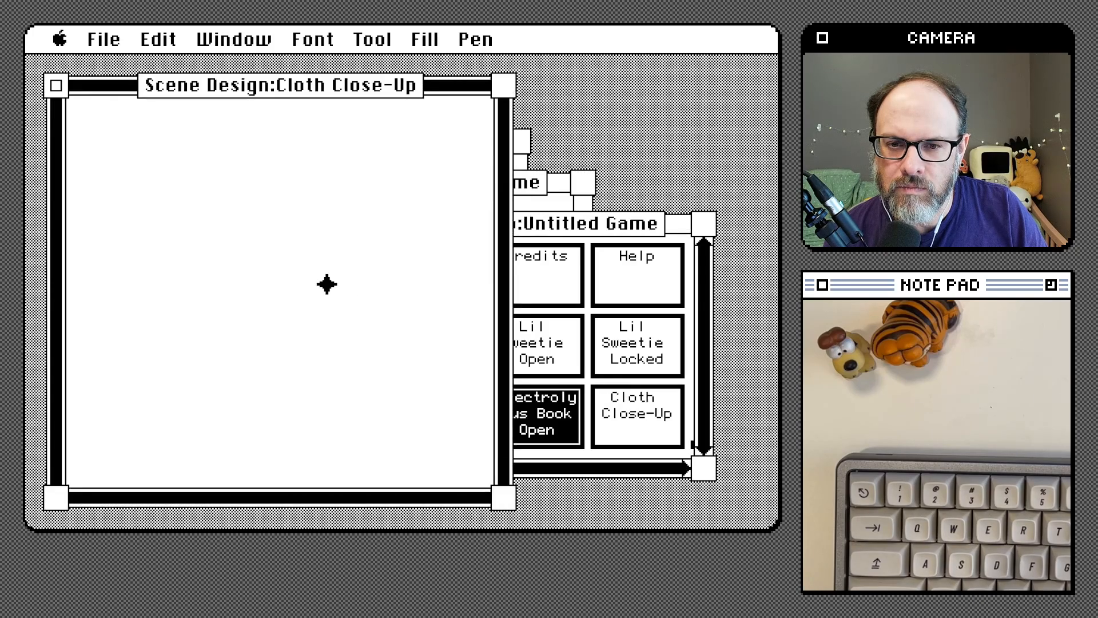
pyautogui.click(546, 86)
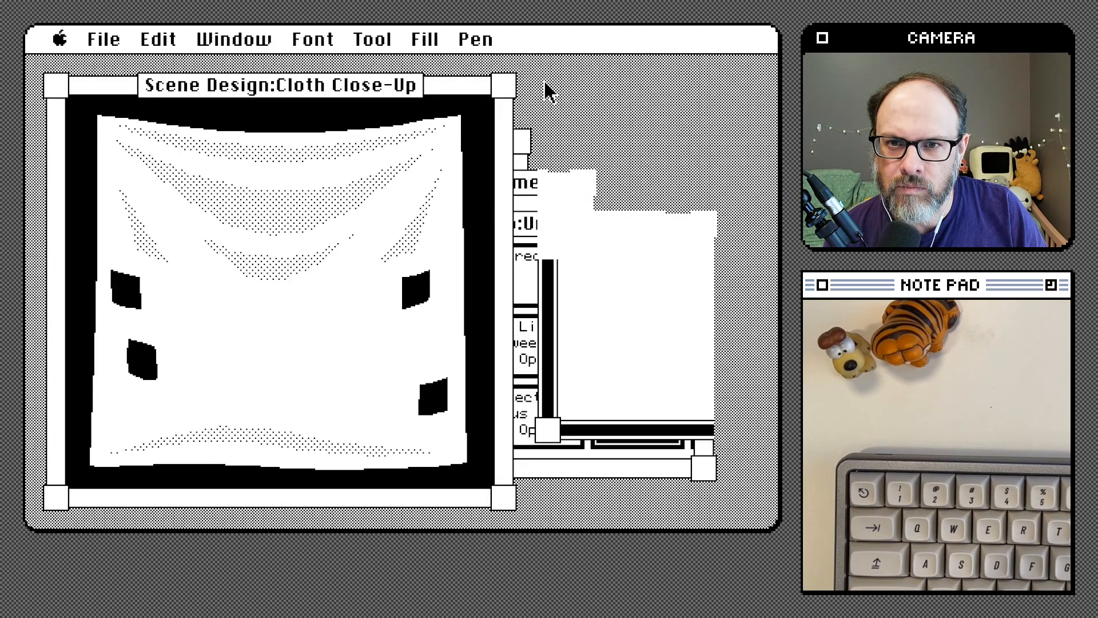
pyautogui.click(55, 85)
# Open the Certificate Close-Up scene, read the certificate artwork and its description, then close both.
pyautogui.click(686, 469)
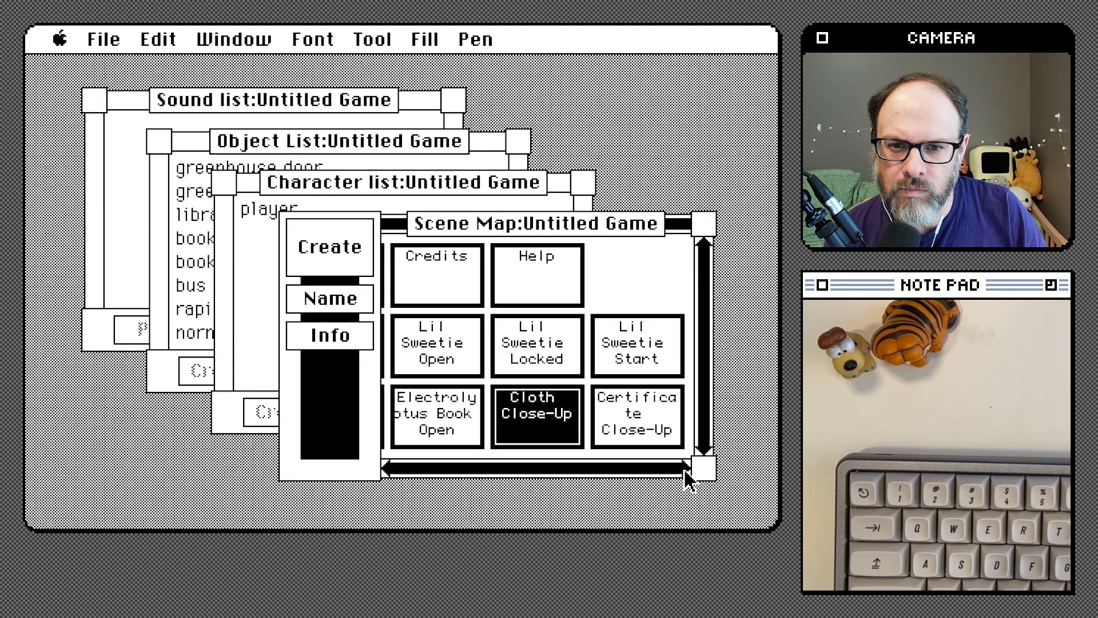
pyautogui.doubleClick(633, 428)
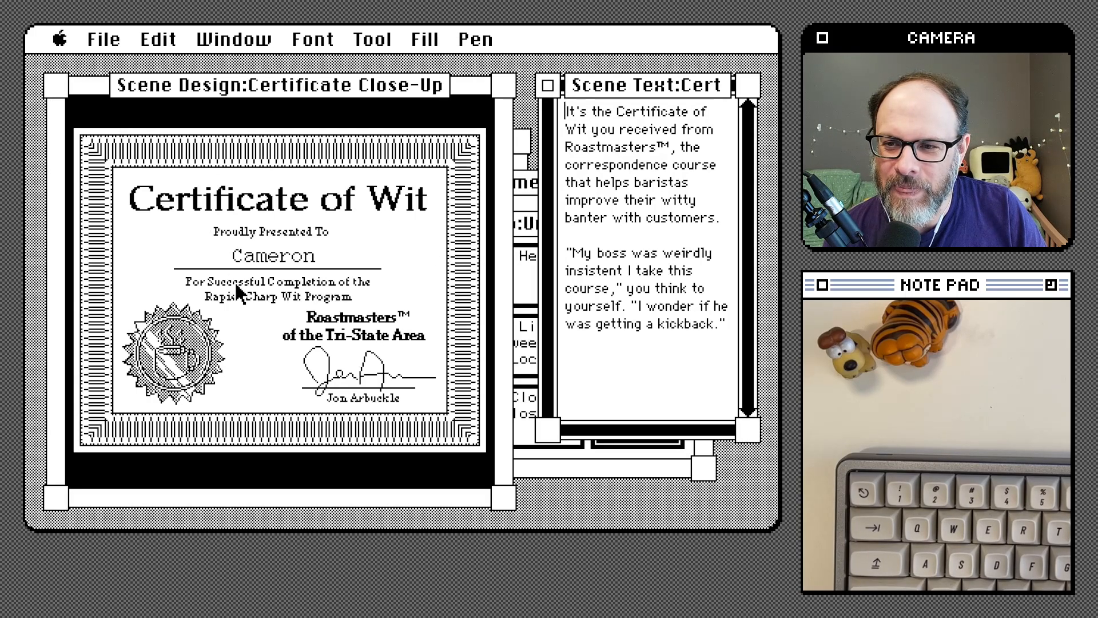
pyautogui.click(56, 88)
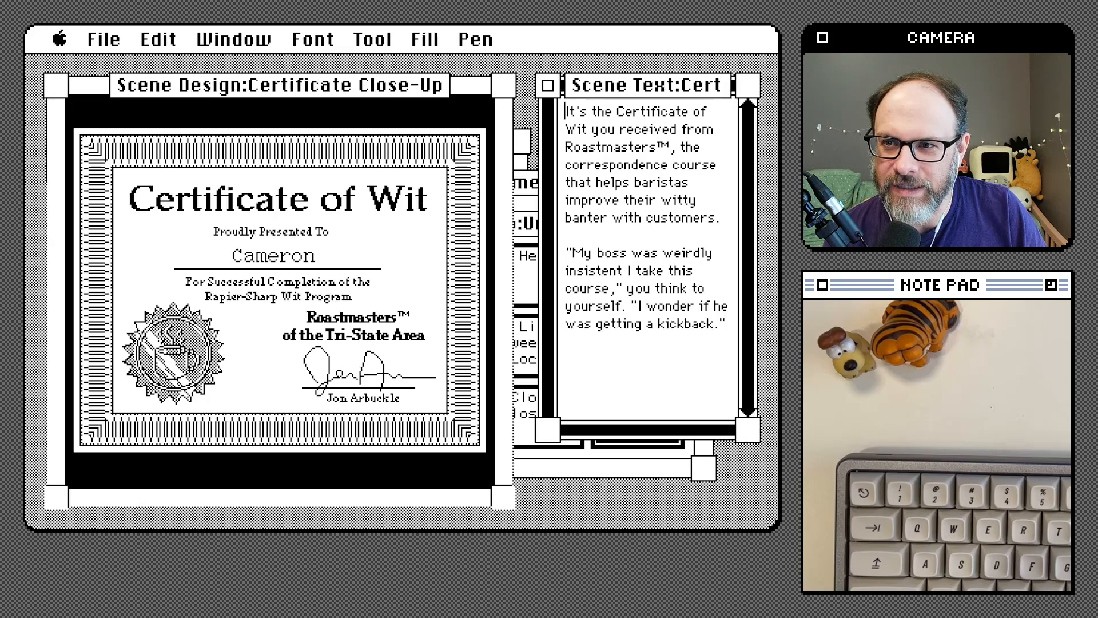
pyautogui.click(56, 86)
pyautogui.click(547, 85)
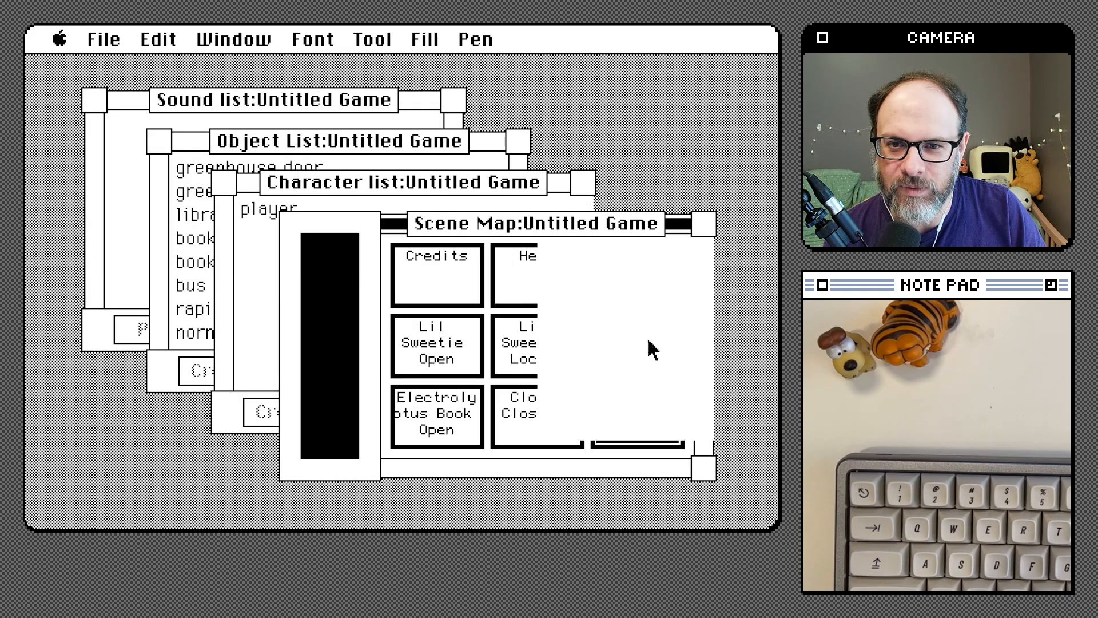
# Check the map beyond the Certificate Close-Up scene, then return to the column with the Start scene.
pyautogui.click(685, 469)
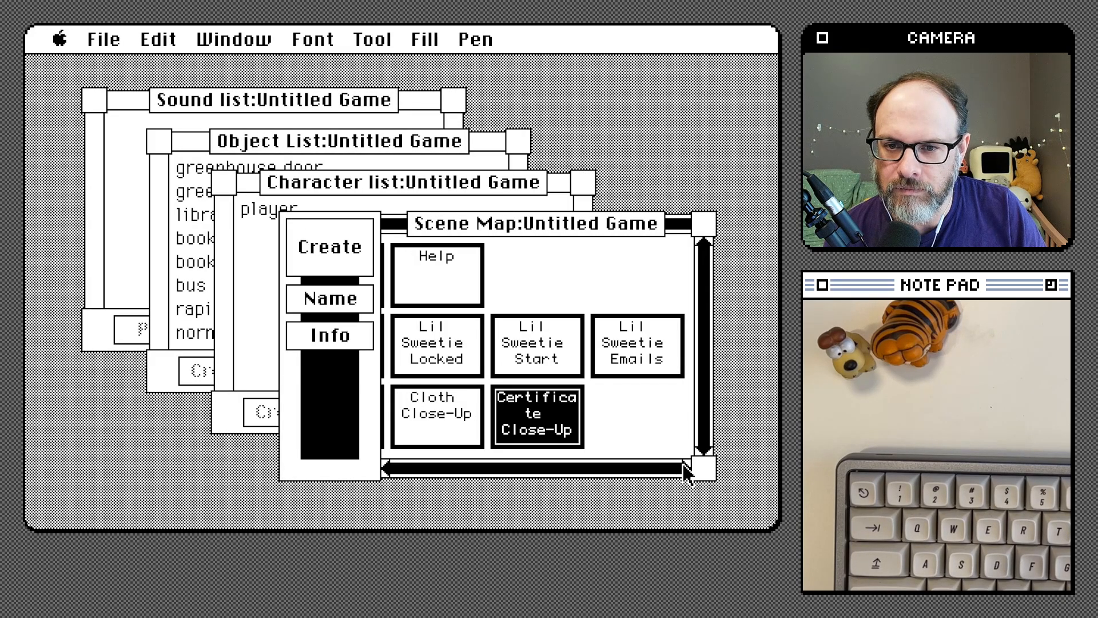
pyautogui.click(387, 471)
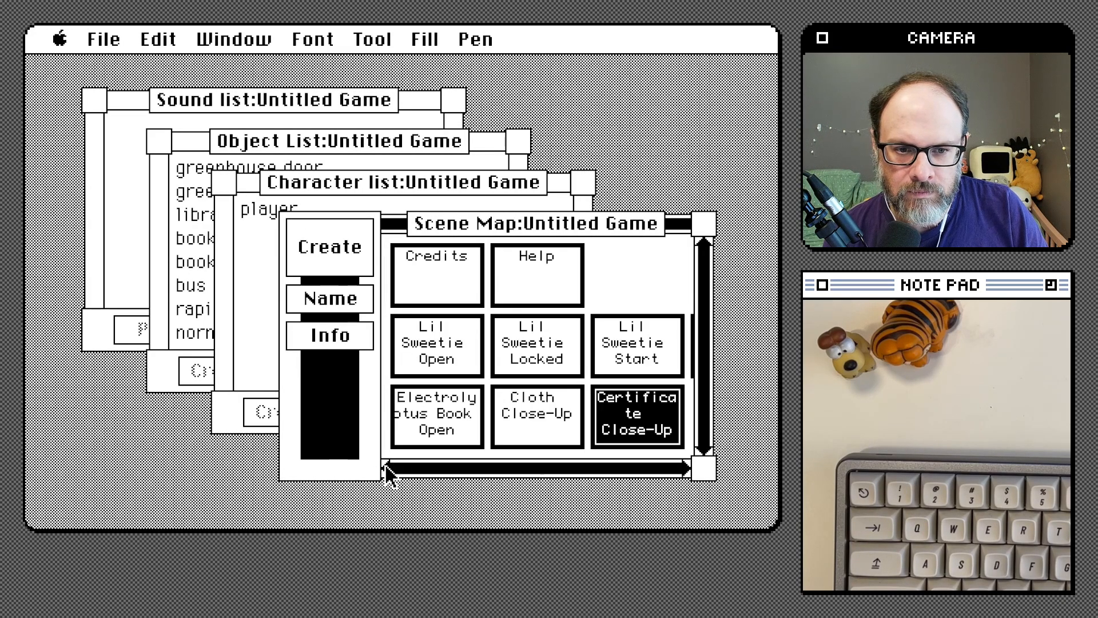
pyautogui.click(388, 472)
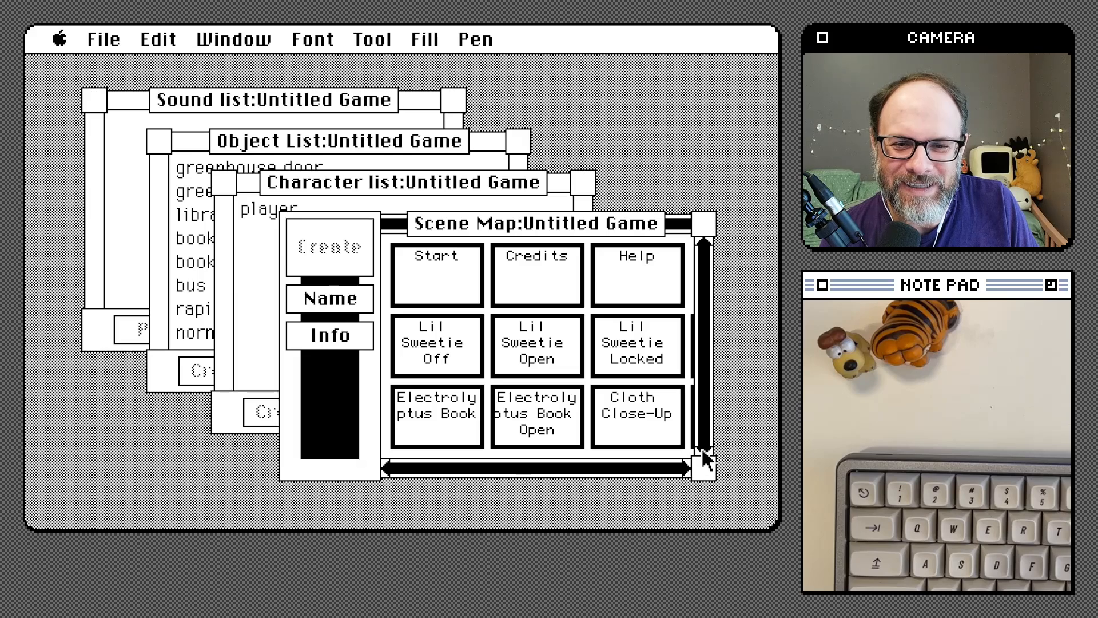
# Open the Electrolyptus Book scene from the map, view its book cover artwork, and close its text and design windows.
pyautogui.click(686, 469)
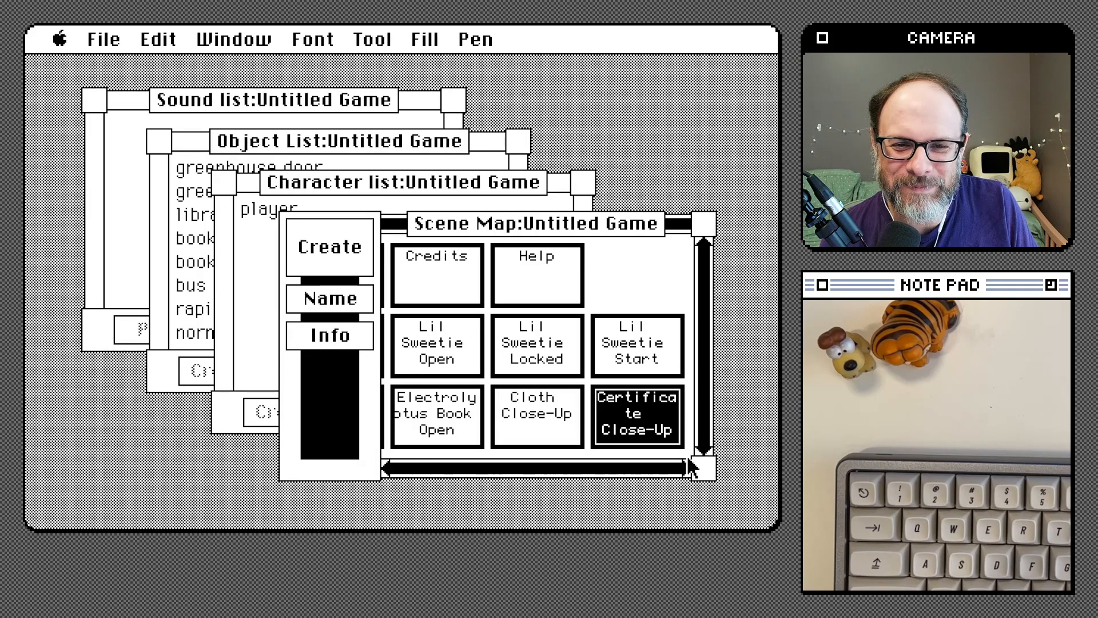
pyautogui.click(686, 469)
pyautogui.click(384, 469)
pyautogui.click(385, 469)
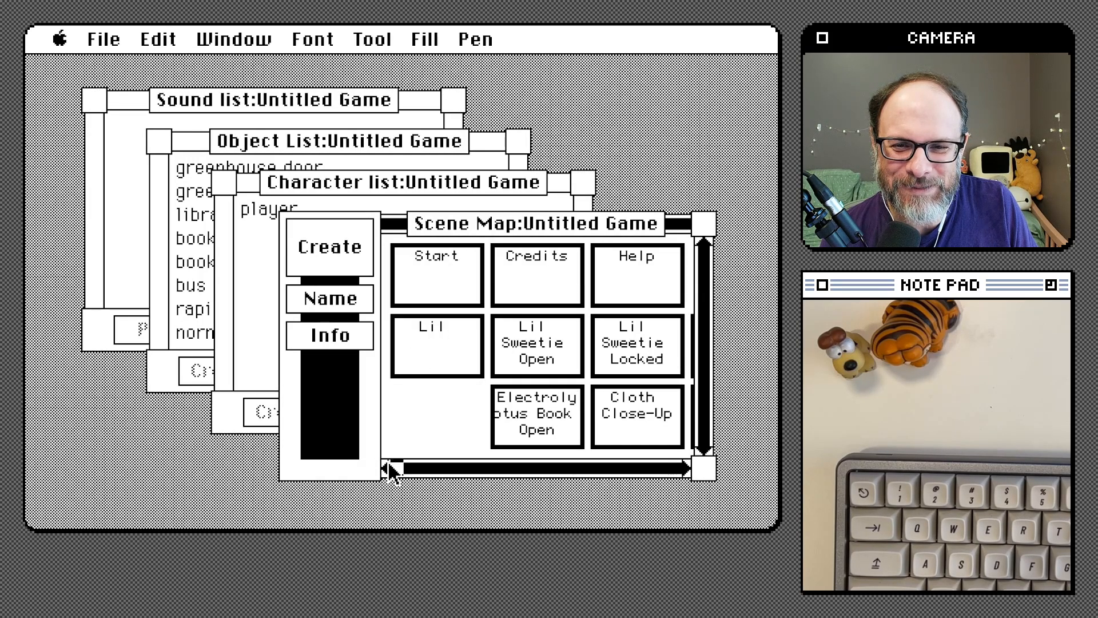
pyautogui.click(705, 458)
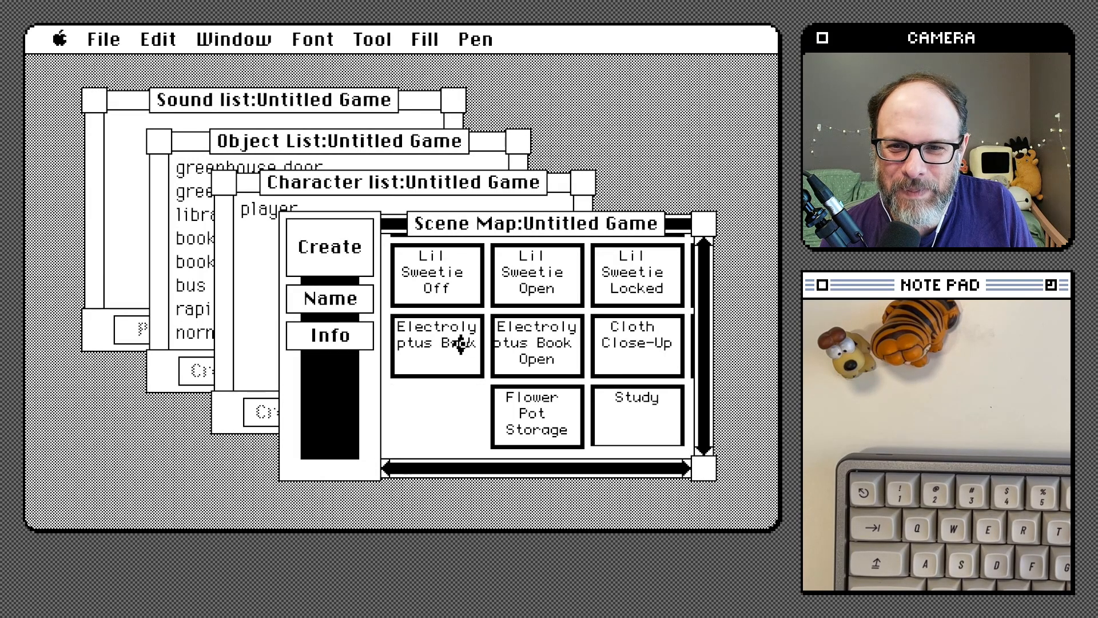
pyautogui.moveTo(458, 341); pyautogui.dragTo(460, 344)
pyautogui.click(460, 344)
pyautogui.doubleClick(461, 343)
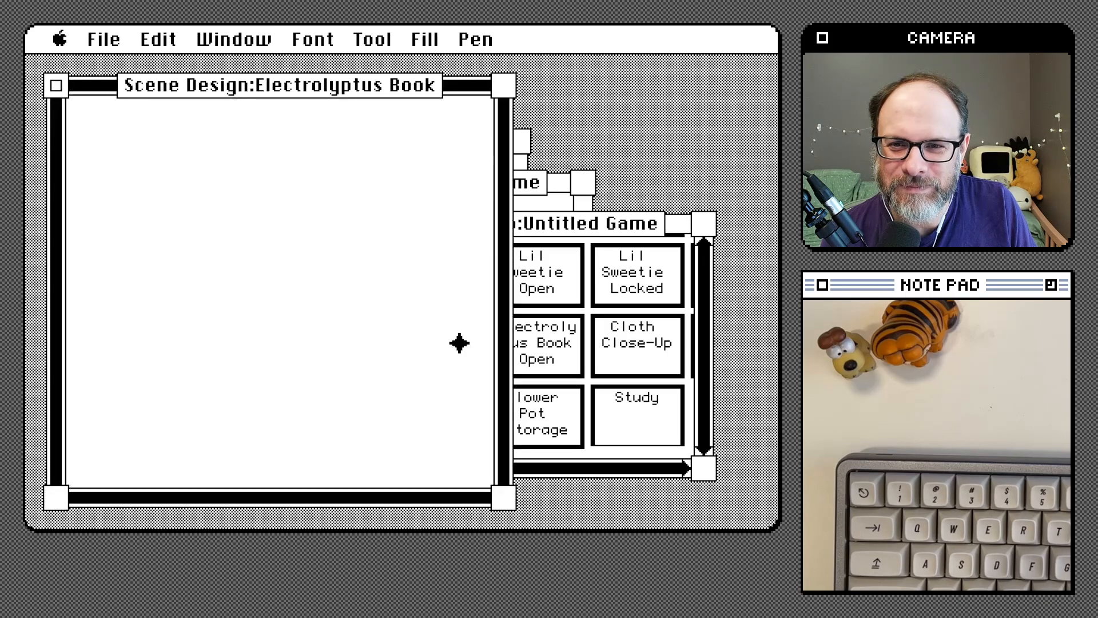
pyautogui.click(548, 86)
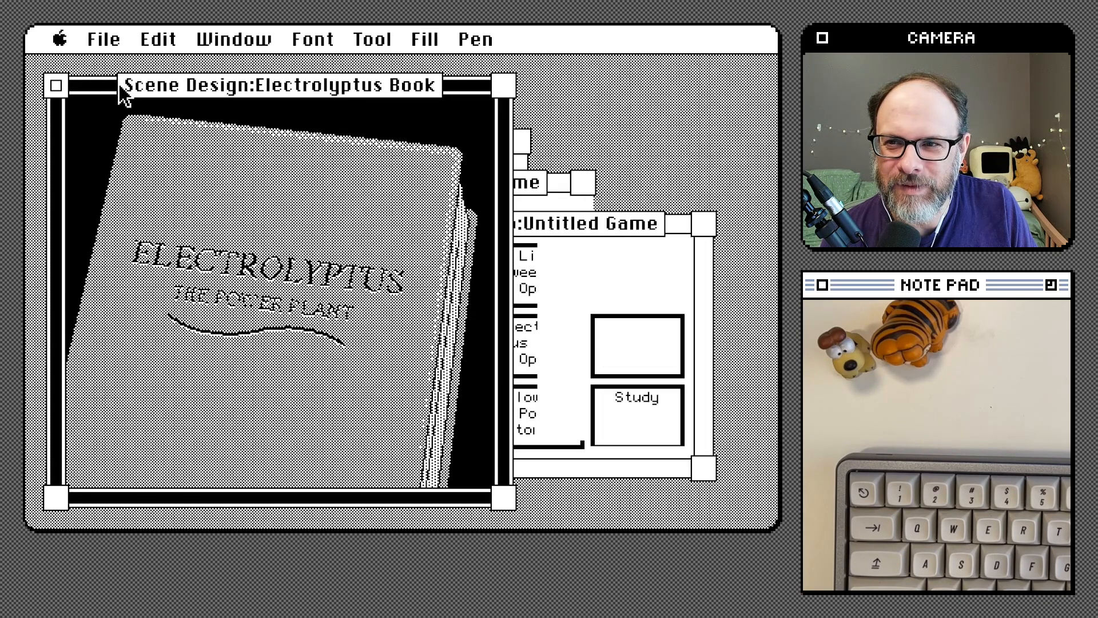
pyautogui.click(55, 86)
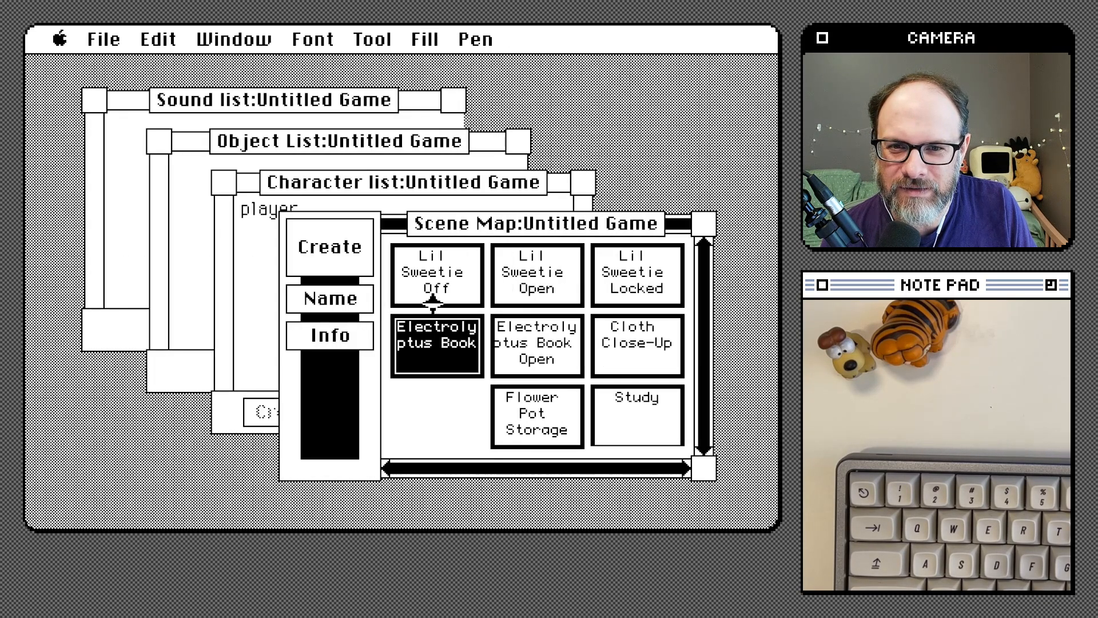
# Check the Flower Pot Storage scene in the row below the Electrolyptus Book scenes, closing its text and design.
pyautogui.click(683, 469)
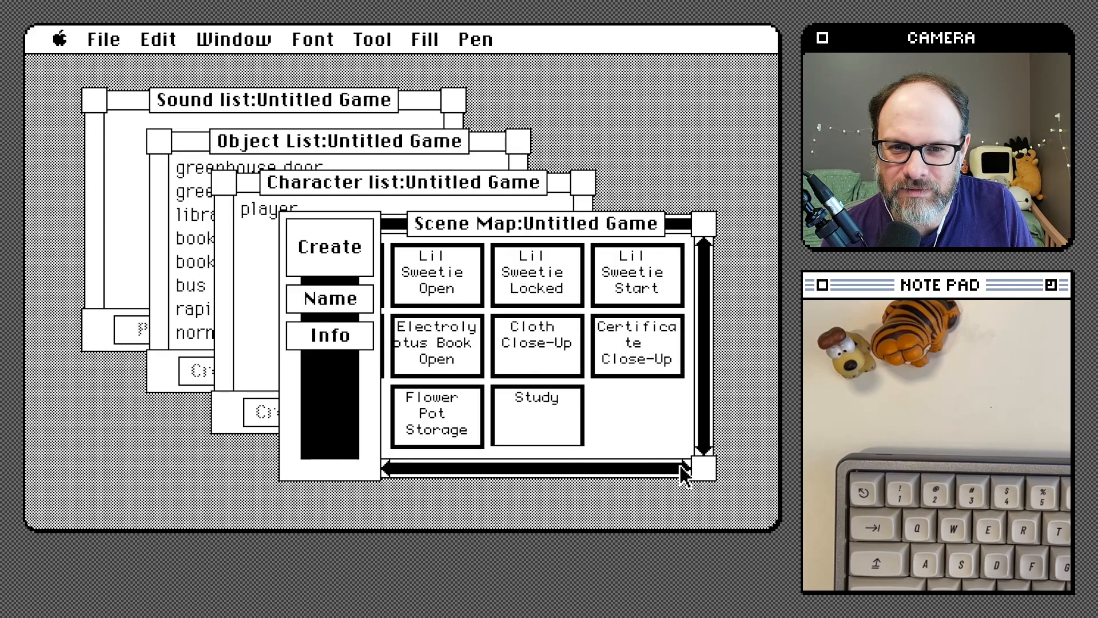
pyautogui.click(683, 469)
pyautogui.click(390, 469)
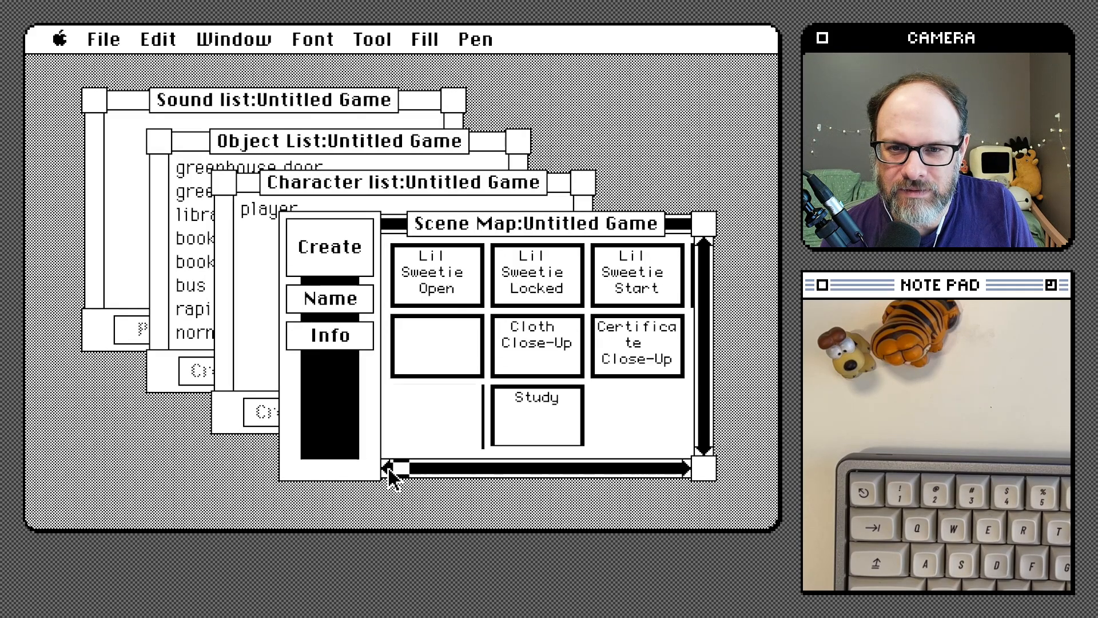
pyautogui.click(390, 469)
pyautogui.doubleClick(549, 421)
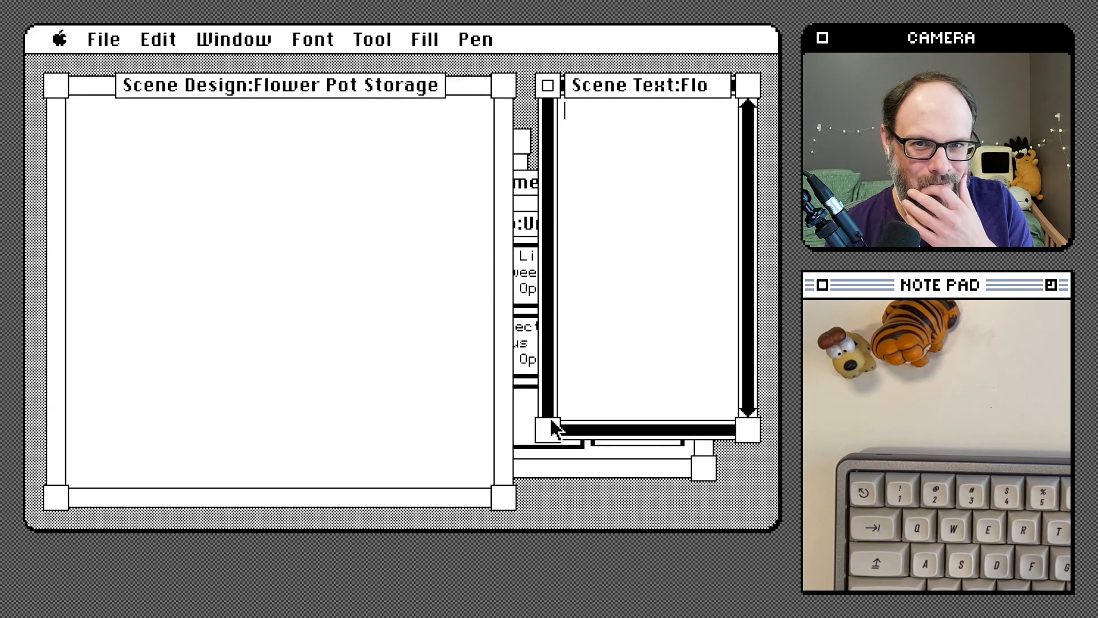
pyautogui.click(547, 86)
pyautogui.click(56, 86)
# Open the Study scene, read its description and view its artwork, then close both.
pyautogui.doubleClick(657, 414)
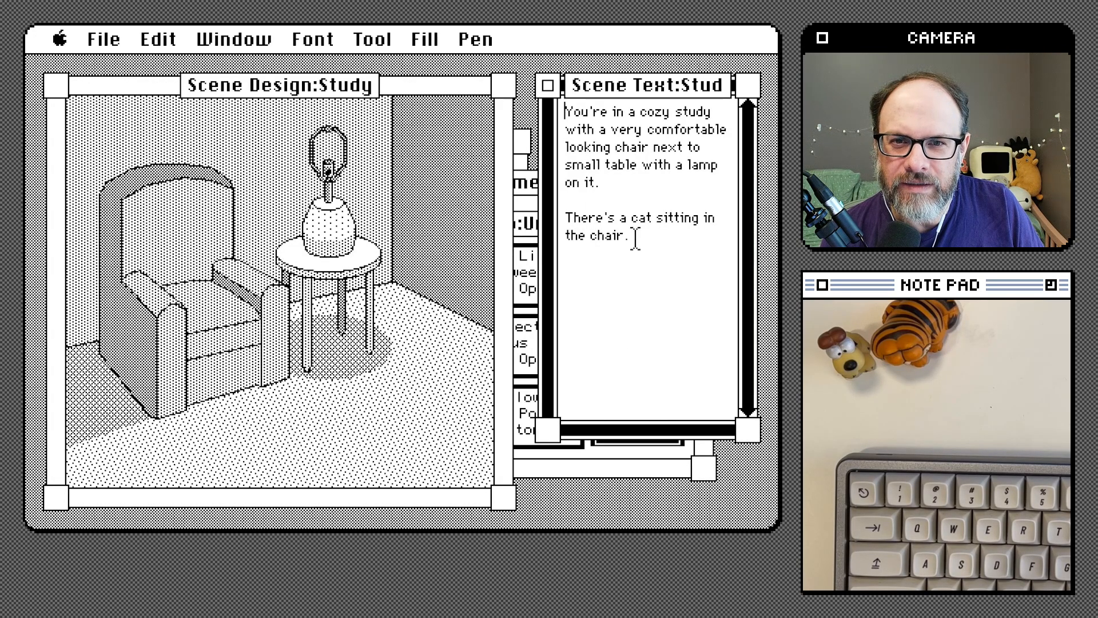
pyautogui.moveTo(642, 264); pyautogui.dragTo(496, 36)
pyautogui.click(548, 87)
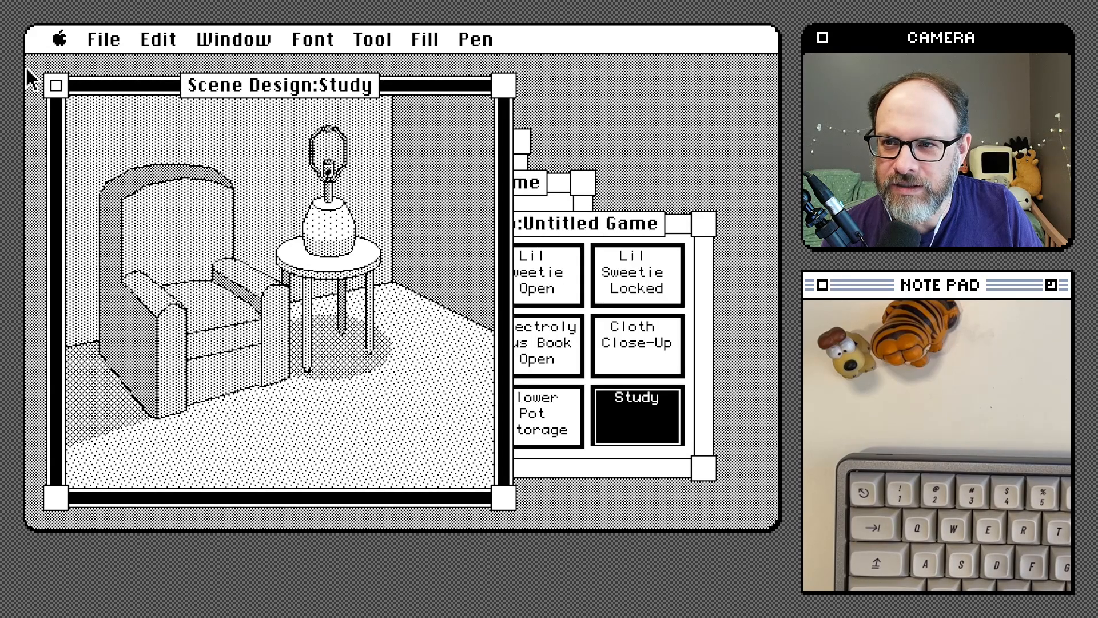
pyautogui.click(55, 87)
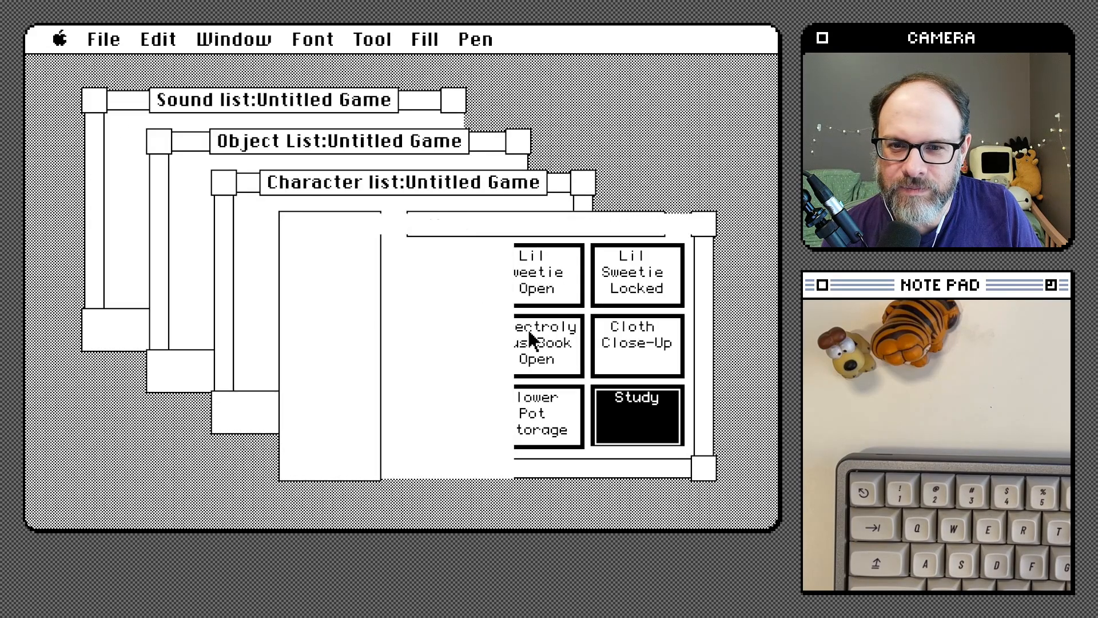
# Look over the map around and beyond the Study scene, returning to the Flower Pot and Upstairs Hallway row.
pyautogui.click(685, 468)
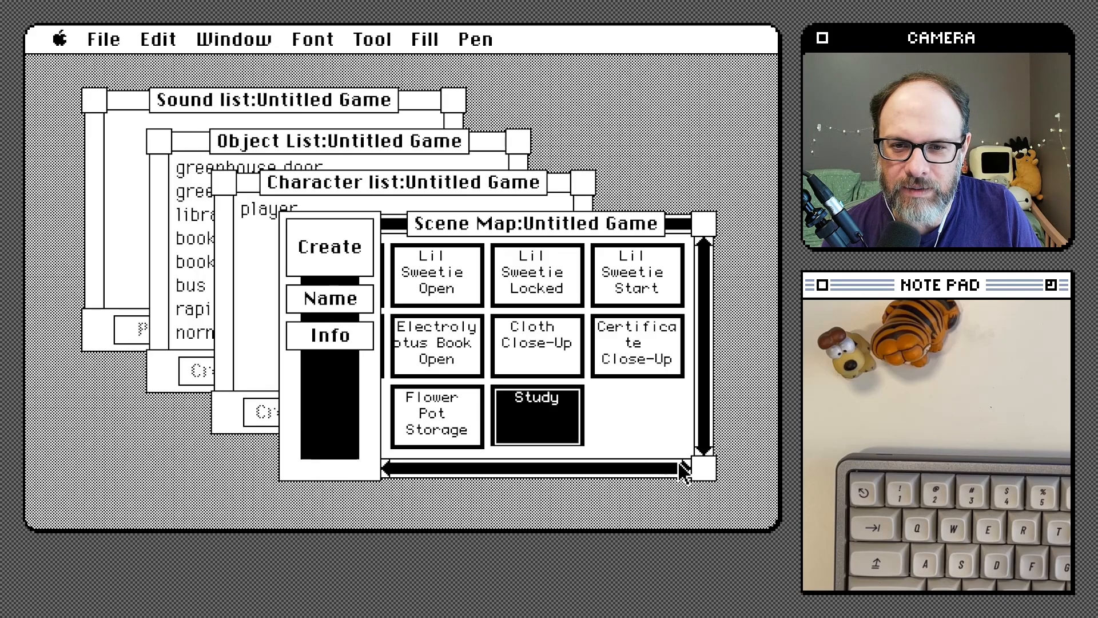
pyautogui.click(707, 450)
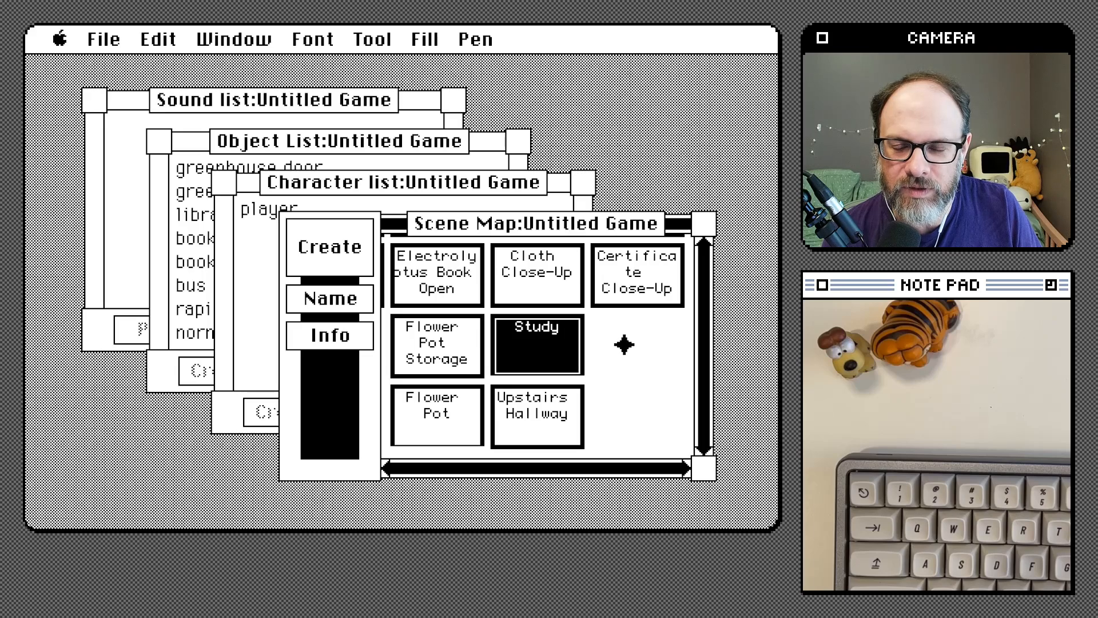
pyautogui.click(390, 469)
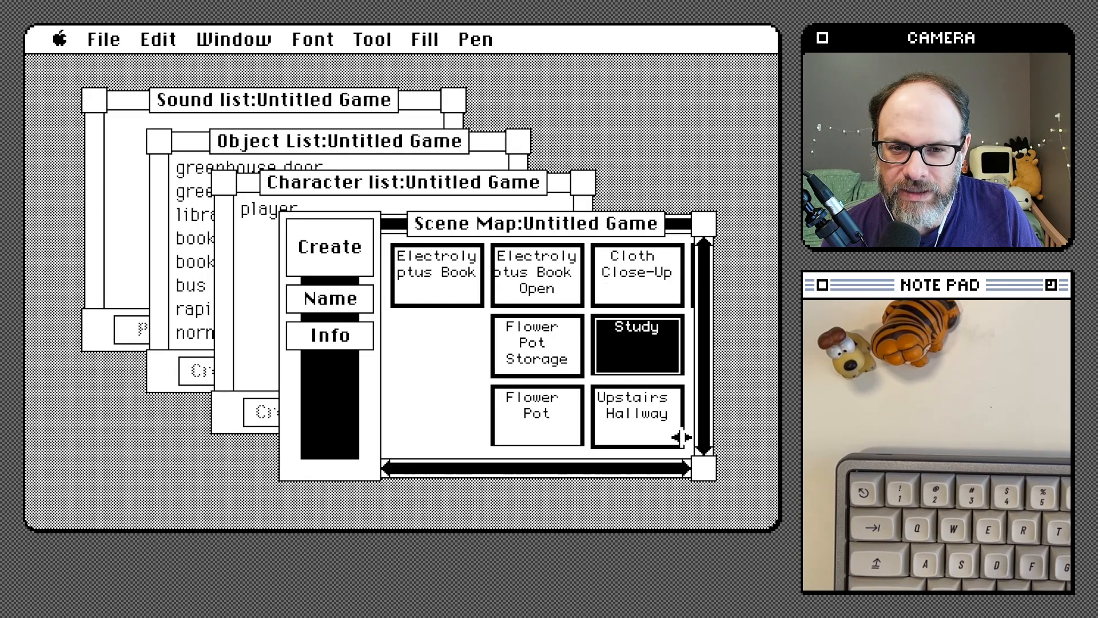
pyautogui.click(686, 472)
pyautogui.click(686, 472)
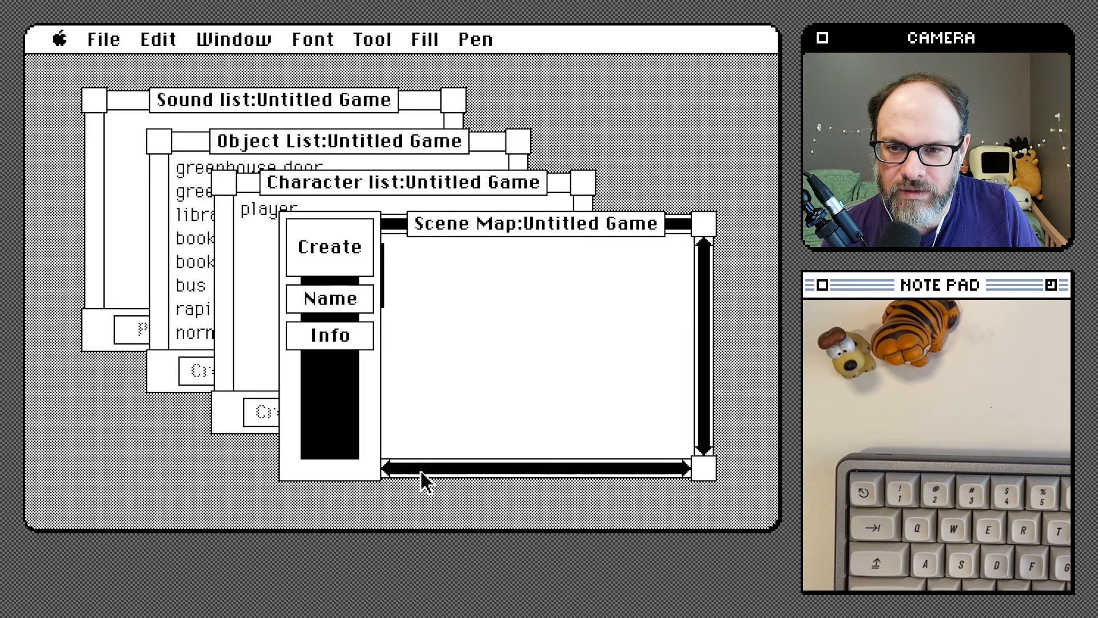
pyautogui.click(391, 469)
pyautogui.click(390, 469)
pyautogui.click(391, 468)
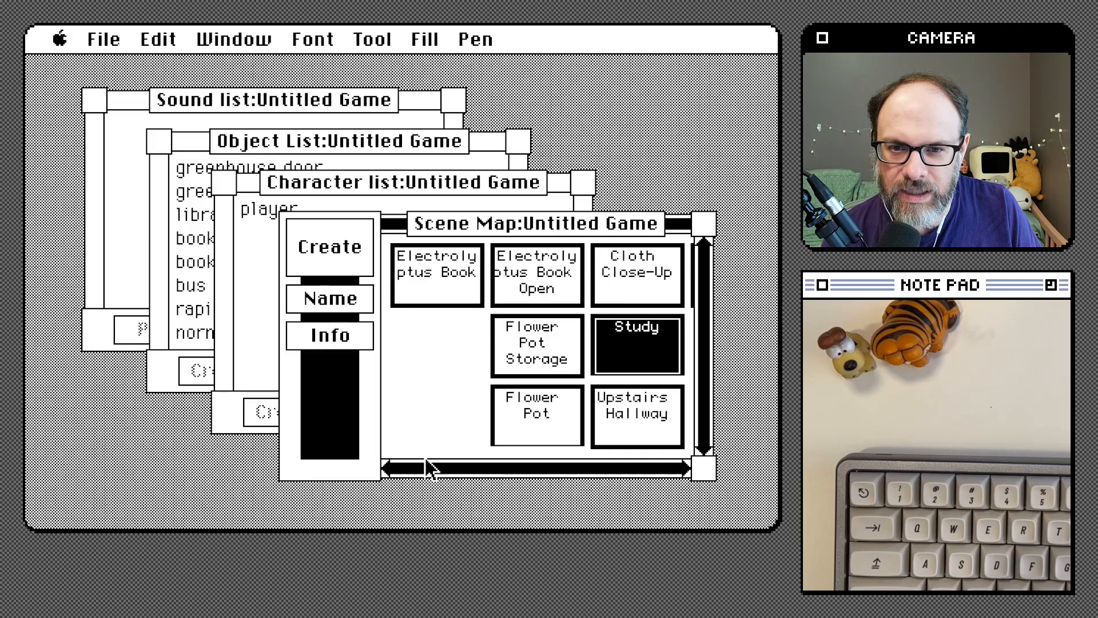
# Open the Flower Pot scene, check its text and pot artwork, then close both.
pyautogui.click(541, 411)
pyautogui.moveTo(231, 39)
pyautogui.mouseDown()
pyautogui.moveTo(247, 158)
pyautogui.moveTo(229, 38)
pyautogui.mouseUp()
pyautogui.doubleClick(529, 408)
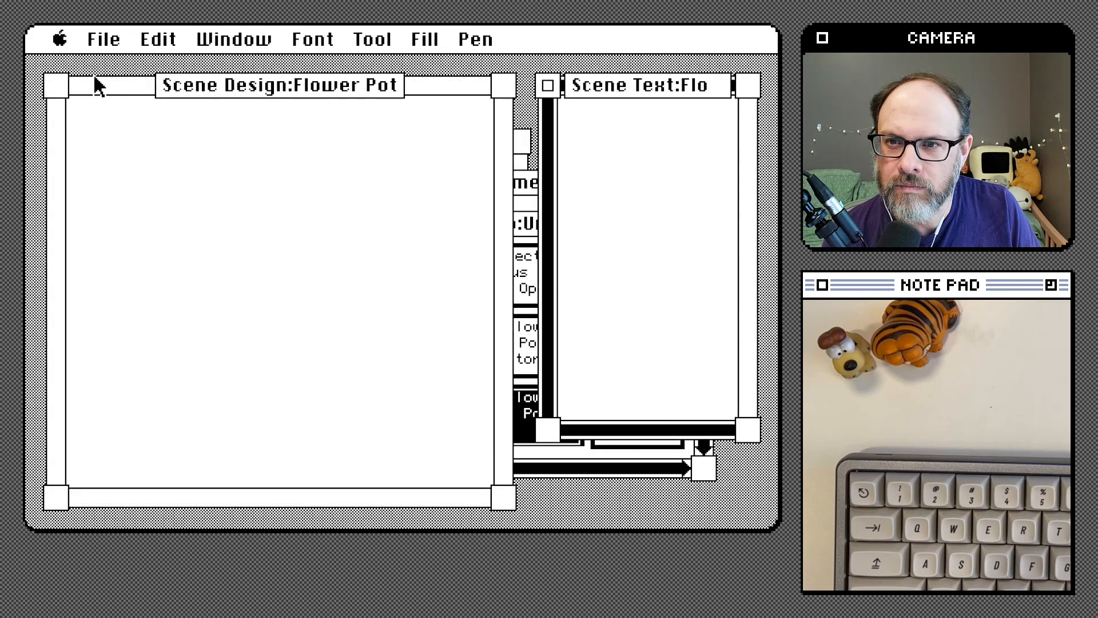
pyautogui.click(548, 85)
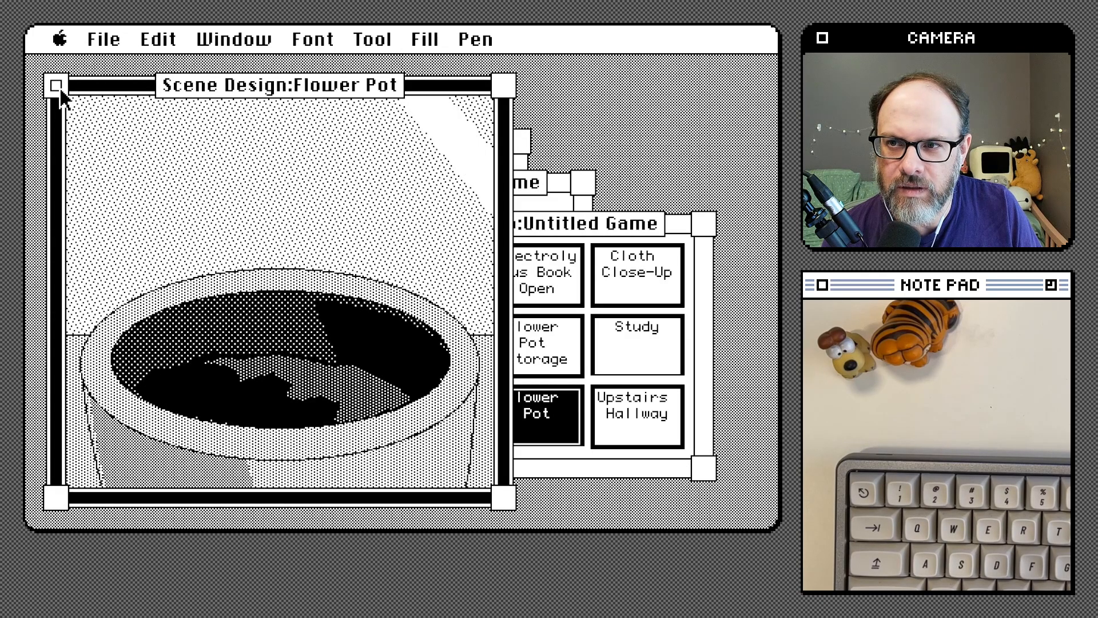
pyautogui.click(56, 86)
# Open the code of the selected Flower Pot scene.
pyautogui.moveTo(233, 39); pyautogui.dragTo(241, 142)
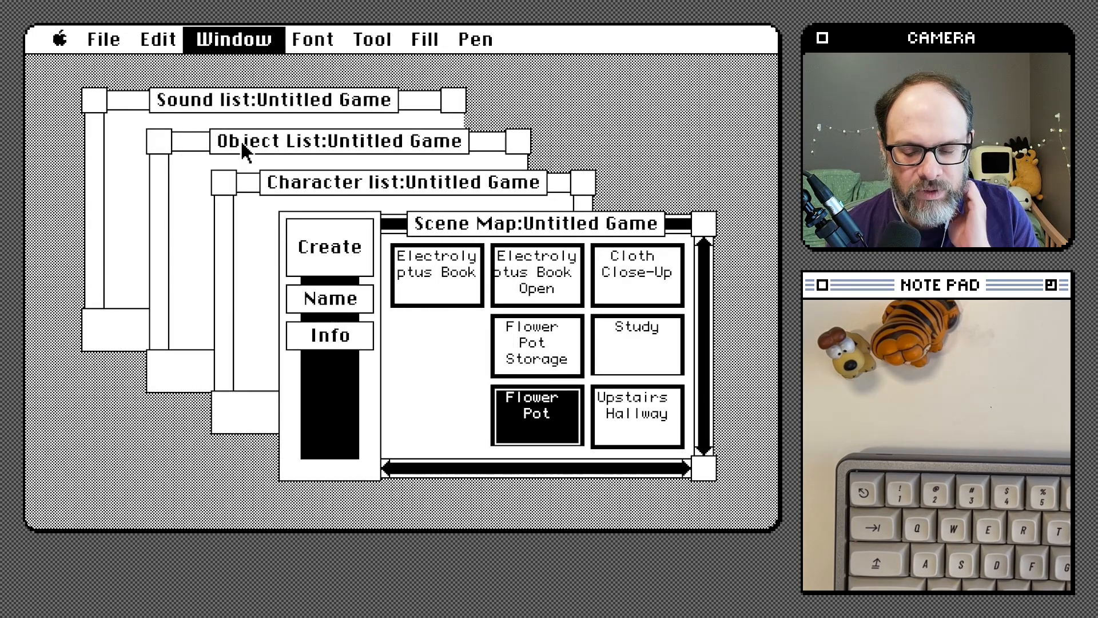